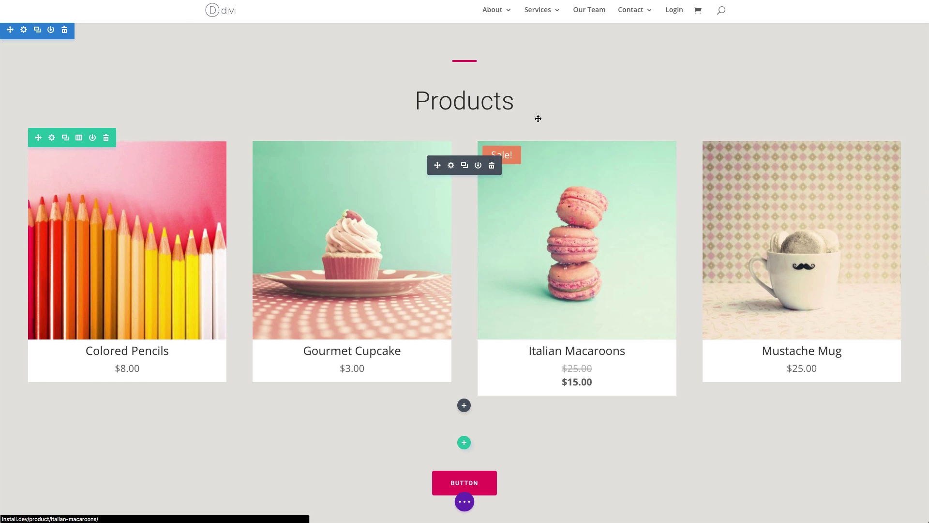
- Open the settings of the Shop module under the Products heading and choose Recent Products as its type
{"action": "scroll", "coordinate": [556, 111], "scroll_direction": "up", "scroll_amount": 10}
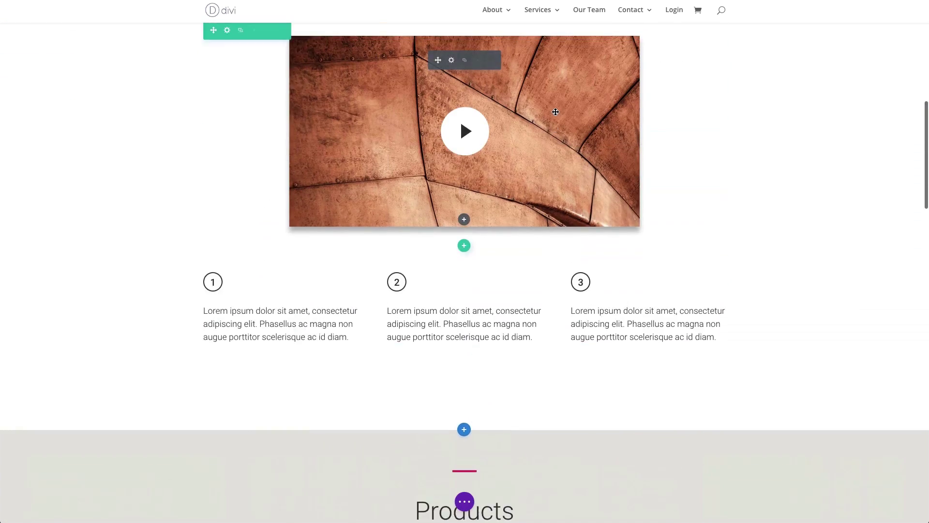
{"action": "scroll", "coordinate": [555, 112], "scroll_direction": "up", "scroll_amount": 6}
{"action": "scroll", "coordinate": [555, 111], "scroll_direction": "down", "scroll_amount": 8}
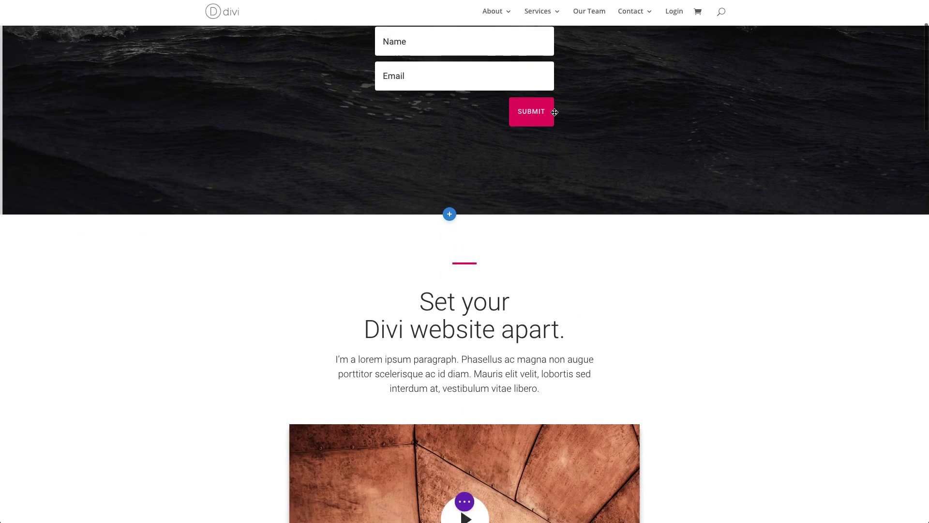
{"action": "scroll", "coordinate": [554, 112], "scroll_direction": "down", "scroll_amount": 13}
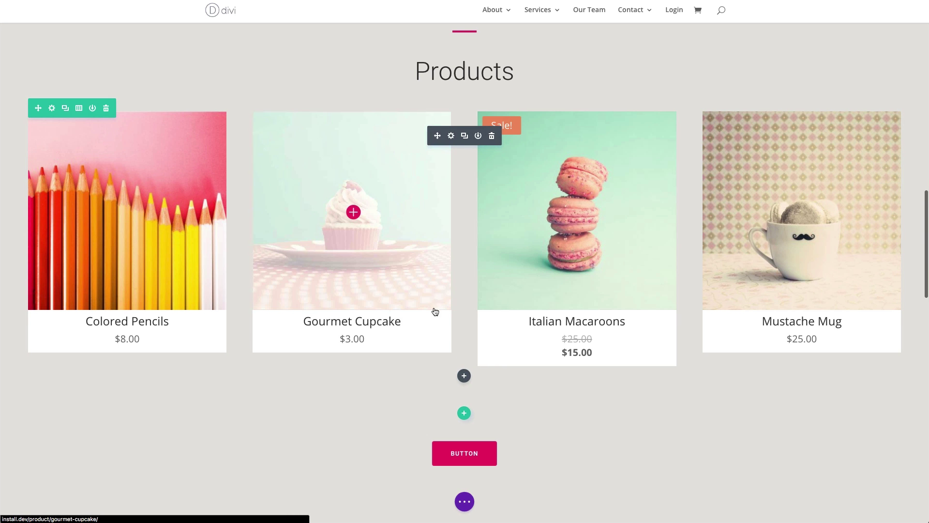
{"action": "left_click", "coordinate": [451, 139]}
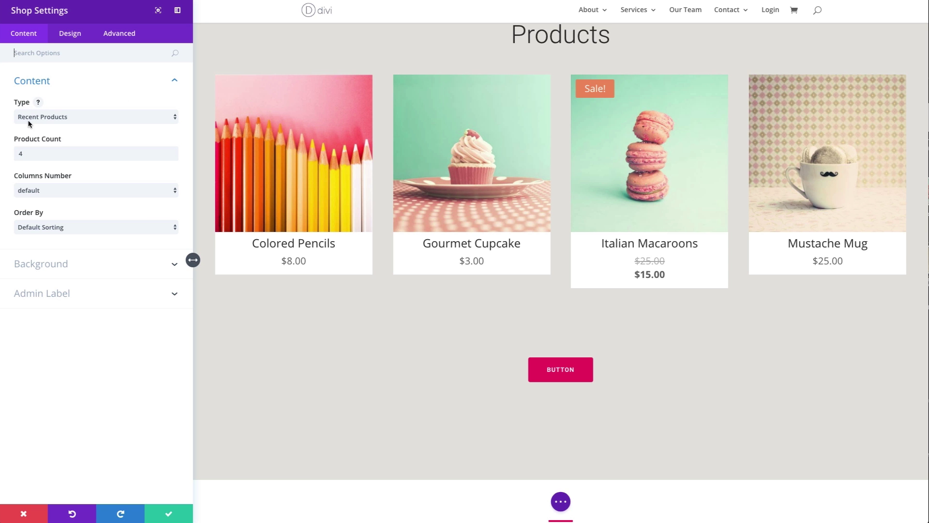
{"action": "left_click", "coordinate": [52, 118]}
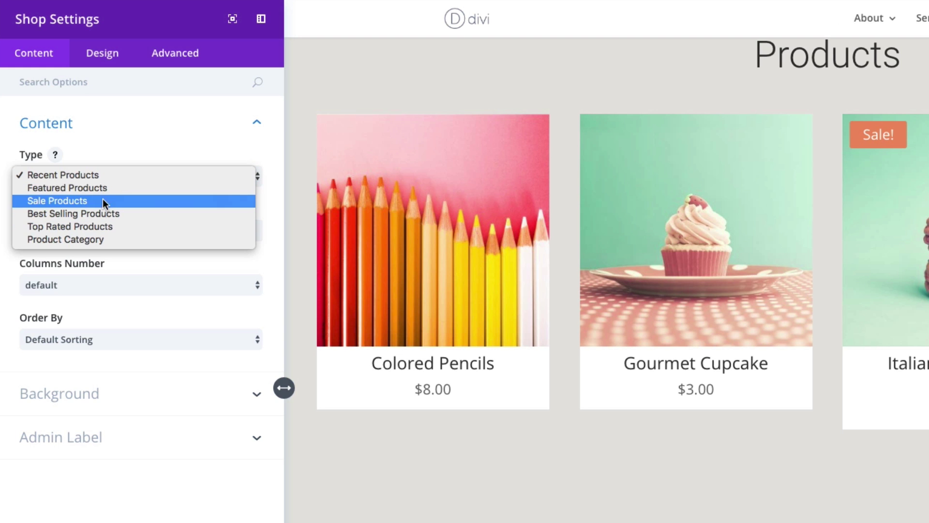
{"action": "left_click", "coordinate": [121, 175]}
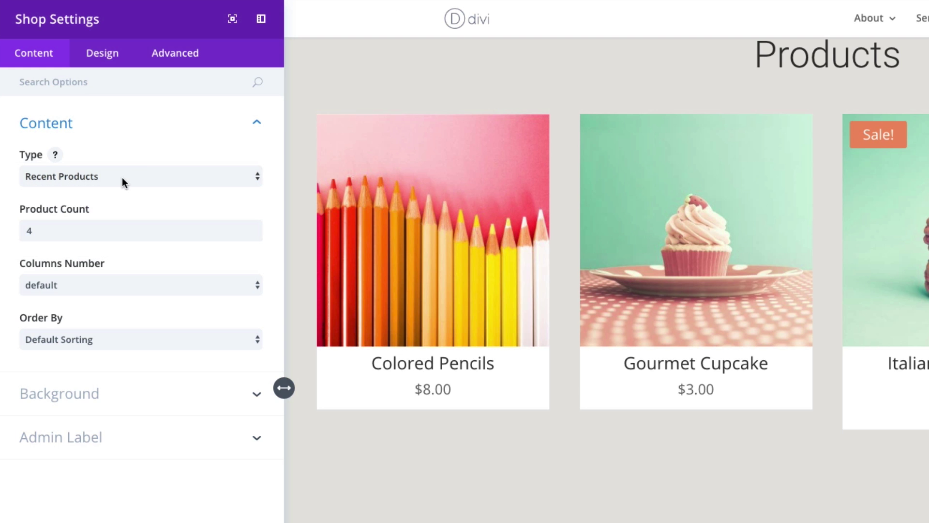
- Set the Shop module's product count to 4 and save the module settings
{"action": "left_click_drag", "start_coordinate": [79, 231], "coordinate": [20, 230]}
{"action": "type", "text": "4"}
{"action": "left_click", "coordinate": [145, 205]}
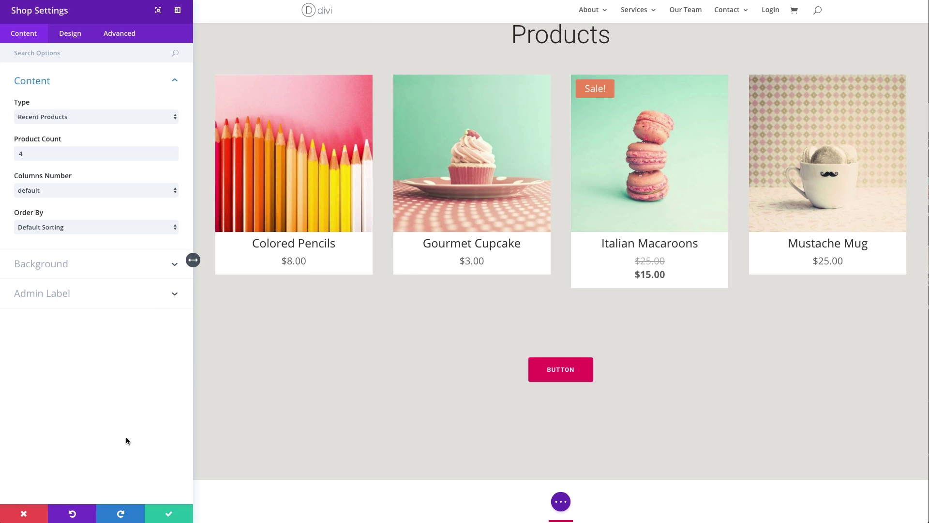
{"action": "left_click", "coordinate": [177, 510]}
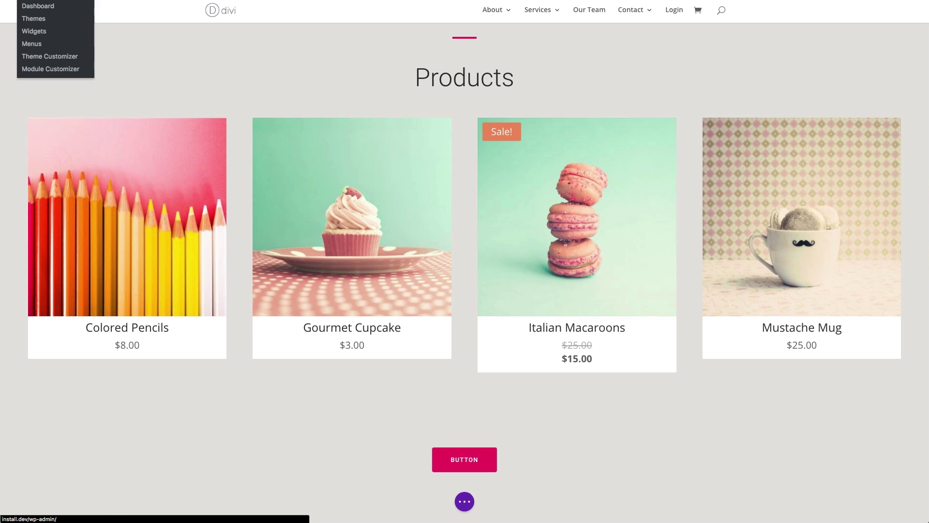
- Go to the WordPress dashboard's list of all products and open the Mustache Mug product for editing
{"action": "left_click", "coordinate": [36, 7]}
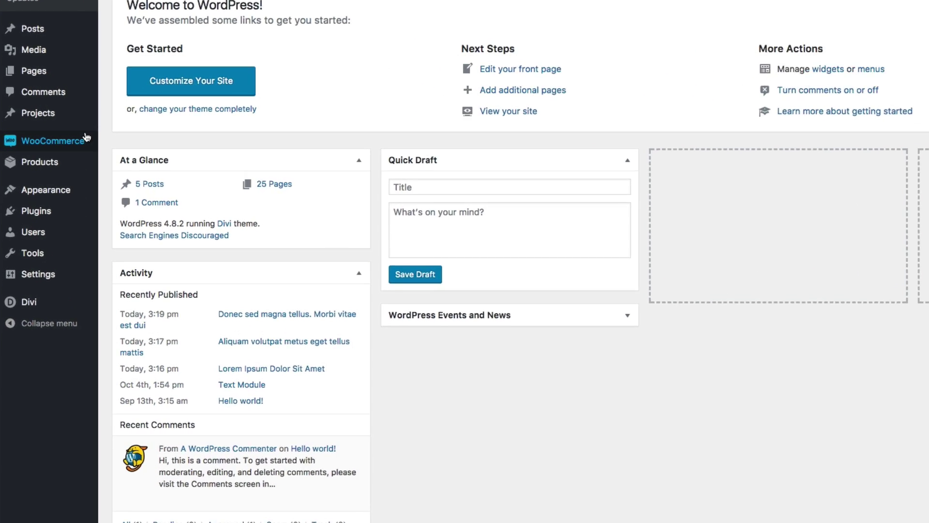
{"action": "mouse_move", "coordinate": [70, 147]}
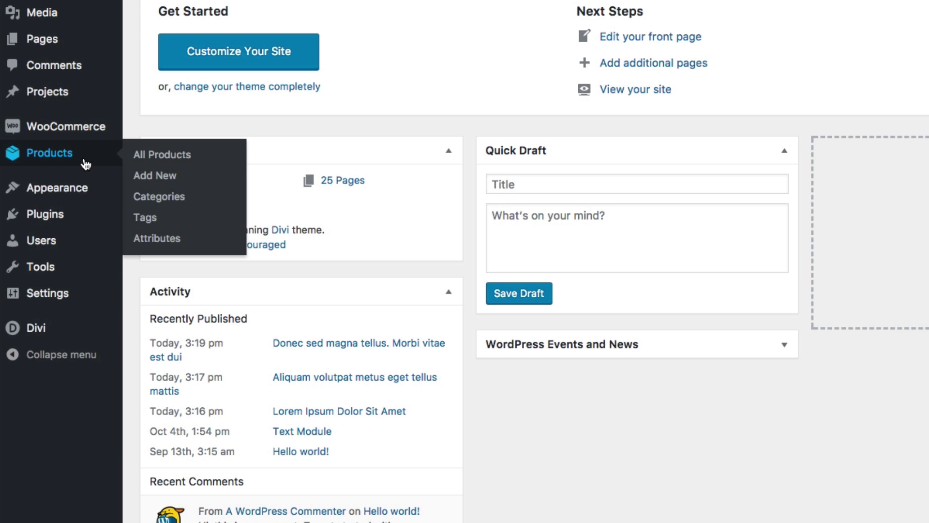
{"action": "left_click", "coordinate": [169, 156]}
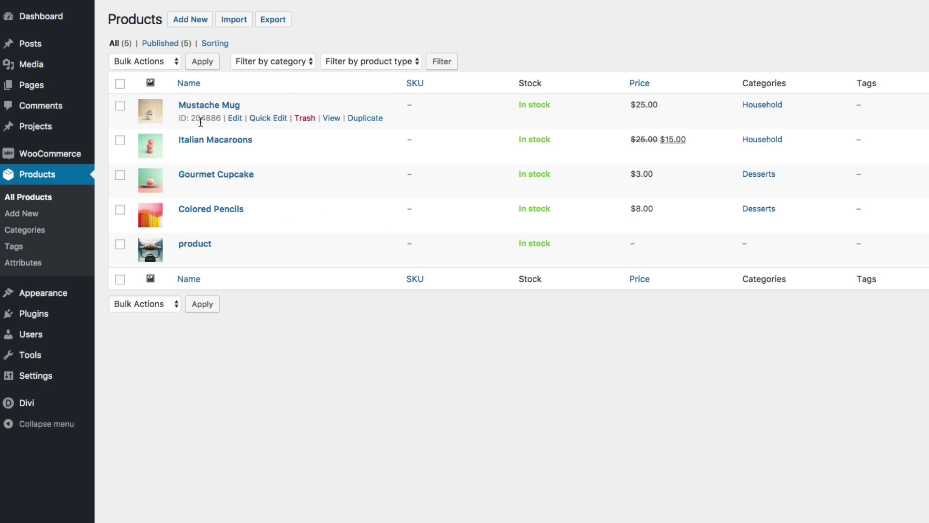
{"action": "left_click", "coordinate": [235, 119]}
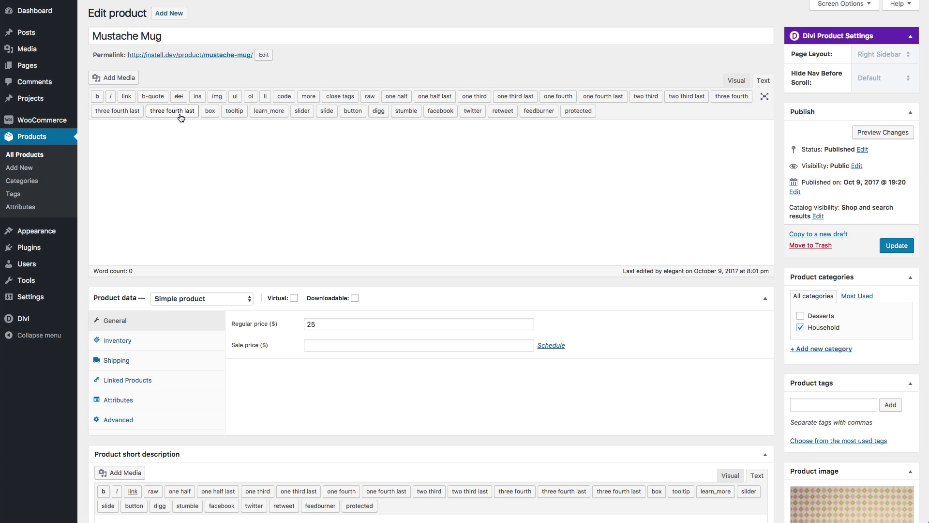
- Examine the Mustache Mug product's title, description, regular price, category and product image
{"action": "scroll", "coordinate": [428, 142], "scroll_direction": "down", "scroll_amount": 5}
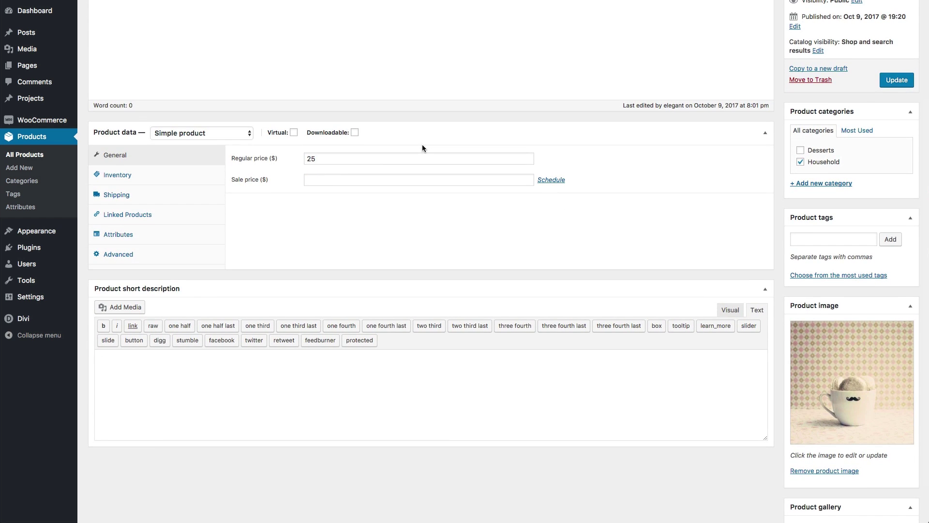
{"action": "scroll", "coordinate": [422, 148], "scroll_direction": "up", "scroll_amount": 5}
{"action": "scroll", "coordinate": [329, 228], "scroll_direction": "down", "scroll_amount": 3}
{"action": "left_click", "coordinate": [318, 213]}
{"action": "scroll", "coordinate": [611, 230], "scroll_direction": "up", "scroll_amount": 3}
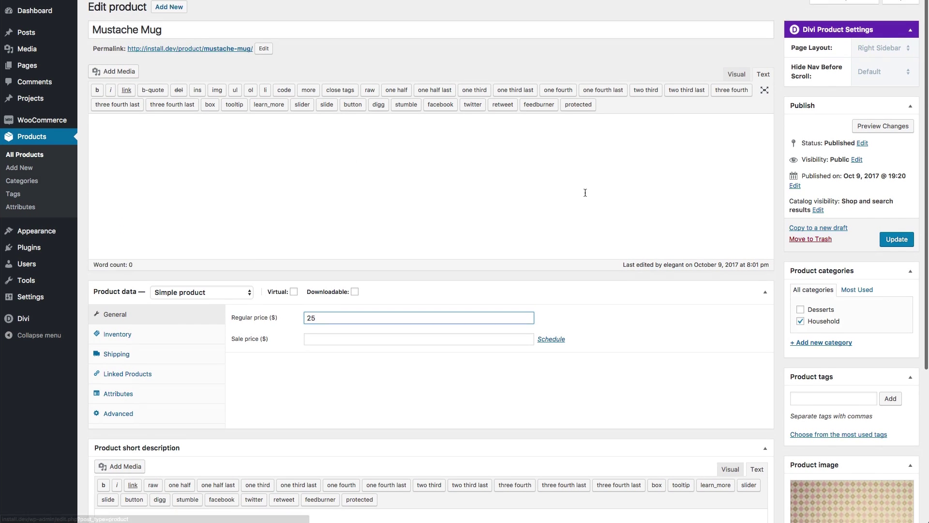
{"action": "scroll", "coordinate": [757, 331], "scroll_direction": "down", "scroll_amount": 3}
{"action": "scroll", "coordinate": [825, 380], "scroll_direction": "down", "scroll_amount": 1}
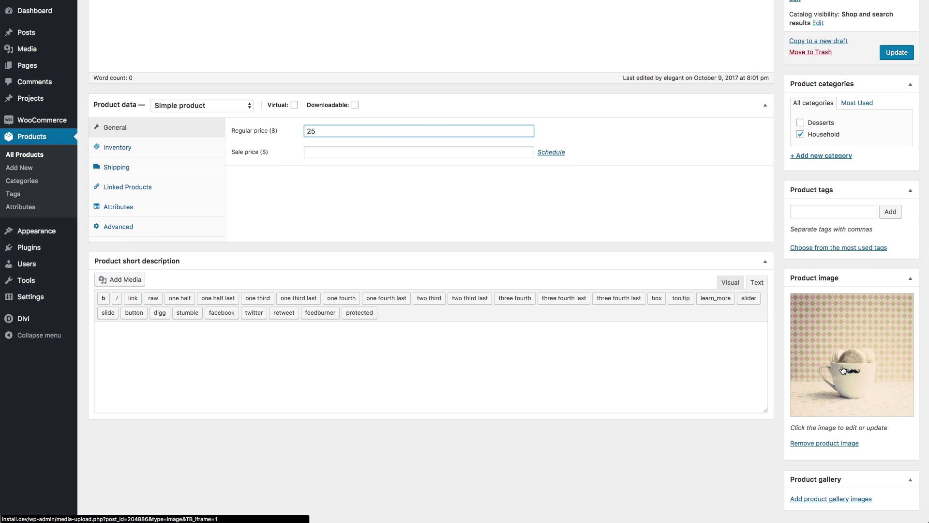
{"action": "scroll", "coordinate": [290, 311], "scroll_direction": "down", "scroll_amount": 1}
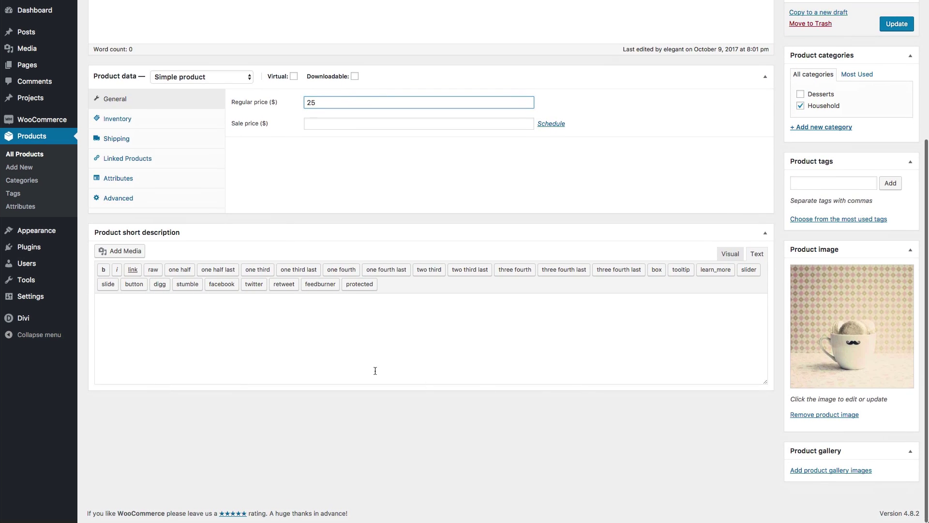
{"action": "scroll", "coordinate": [319, 326], "scroll_direction": "up", "scroll_amount": 2}
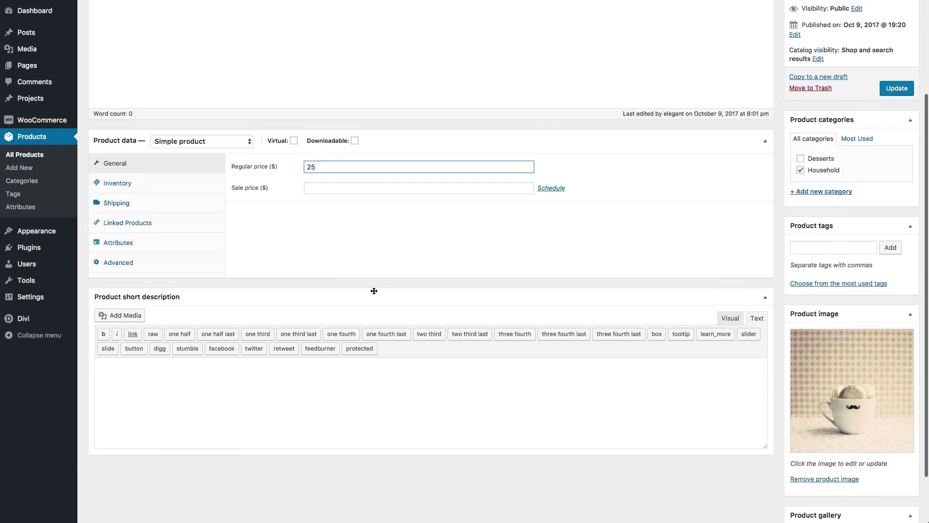
{"action": "scroll", "coordinate": [374, 291], "scroll_direction": "up", "scroll_amount": 2}
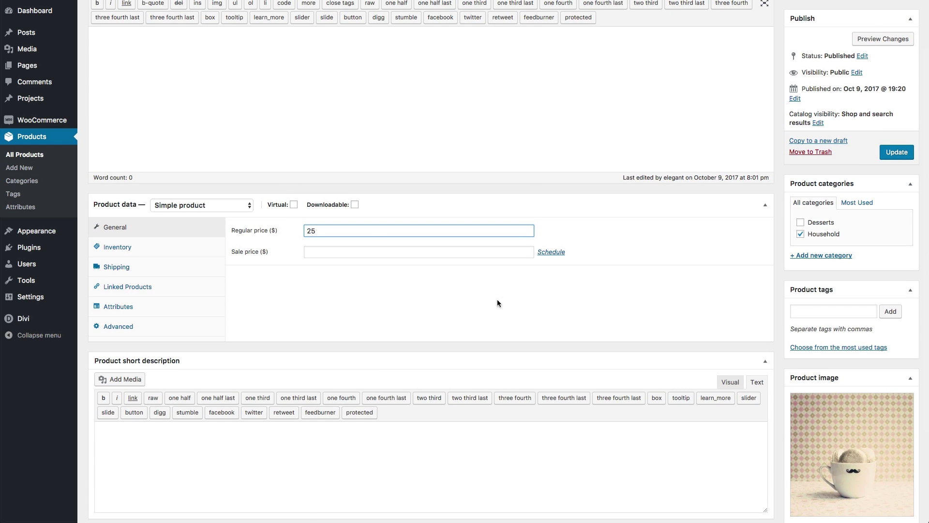
{"action": "scroll", "coordinate": [824, 429], "scroll_direction": "up", "scroll_amount": 1}
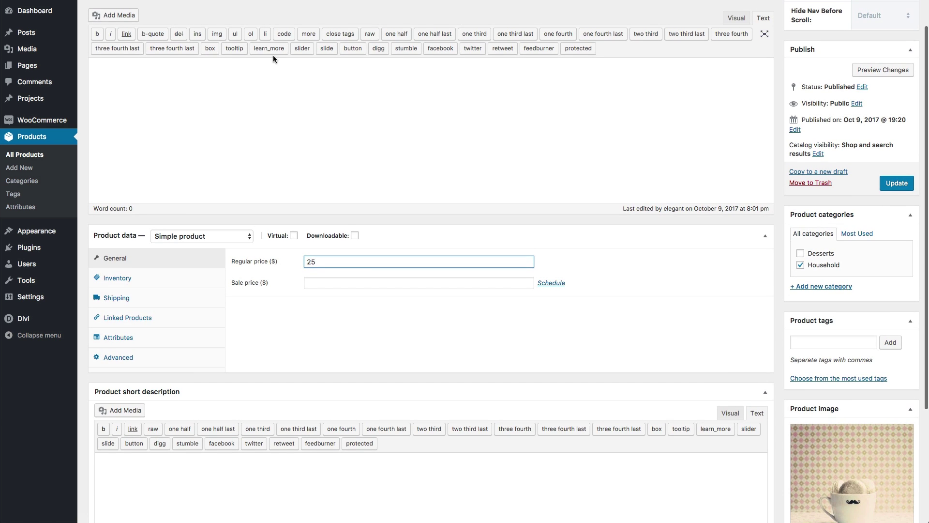
{"action": "scroll", "coordinate": [274, 59], "scroll_direction": "up", "scroll_amount": 1}
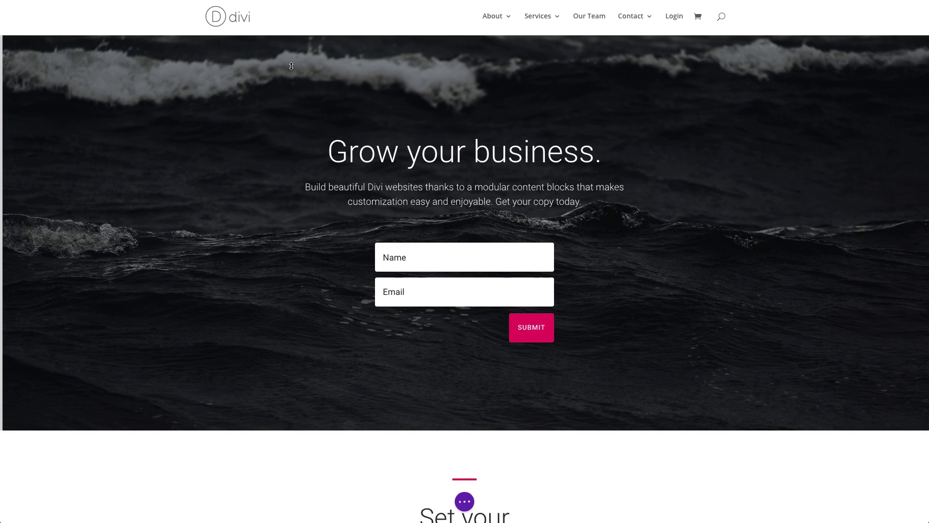
- Review the product listing on the Divi page and open the product categories in the WordPress dashboard
{"action": "scroll", "coordinate": [292, 67], "scroll_direction": "down", "scroll_amount": 15}
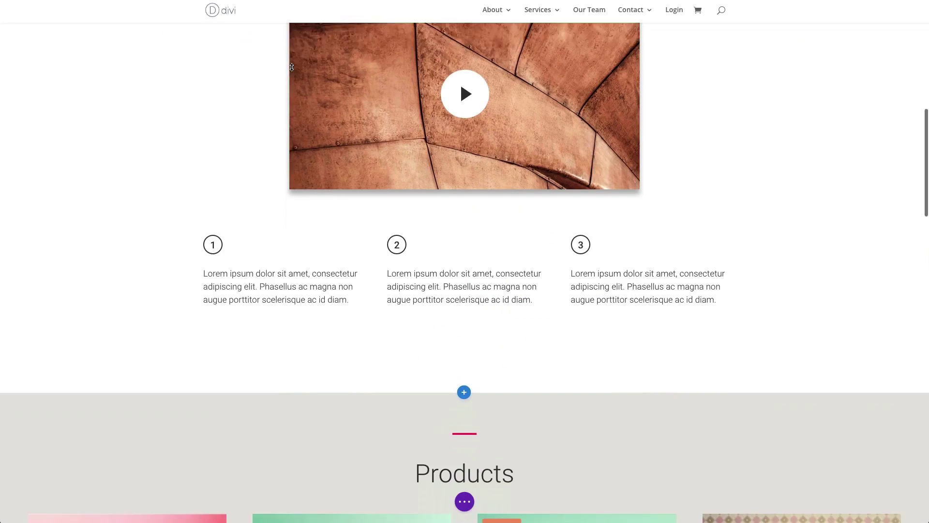
{"action": "scroll", "coordinate": [292, 67], "scroll_direction": "down", "scroll_amount": 1}
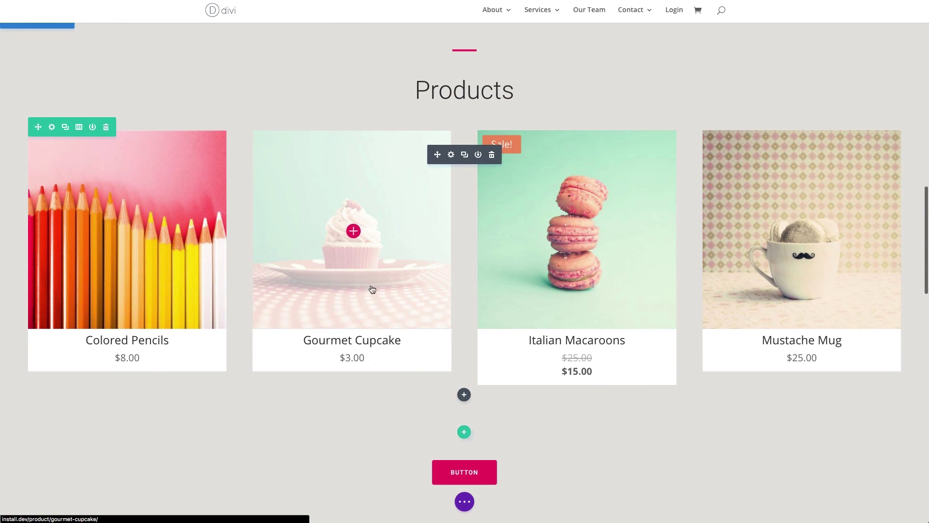
{"action": "scroll", "coordinate": [356, 341], "scroll_direction": "down", "scroll_amount": 1}
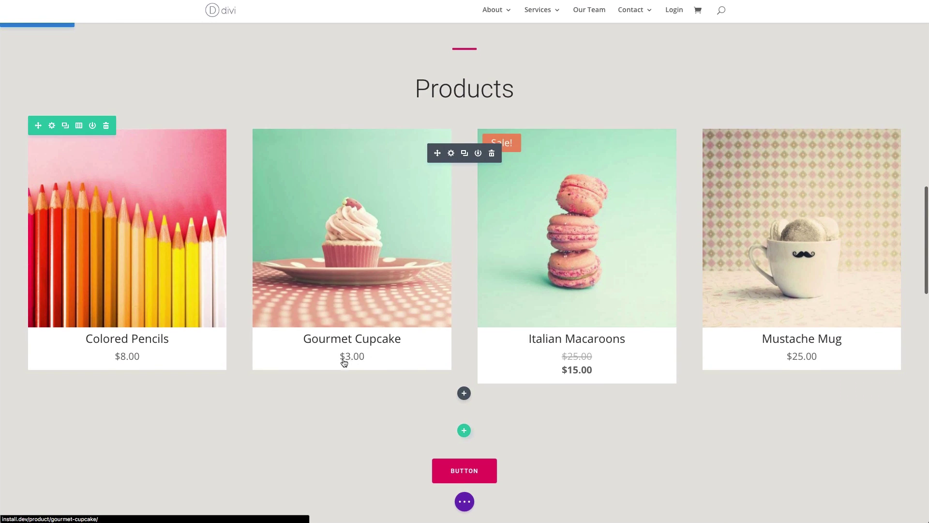
{"action": "scroll", "coordinate": [350, 338], "scroll_direction": "down", "scroll_amount": 1}
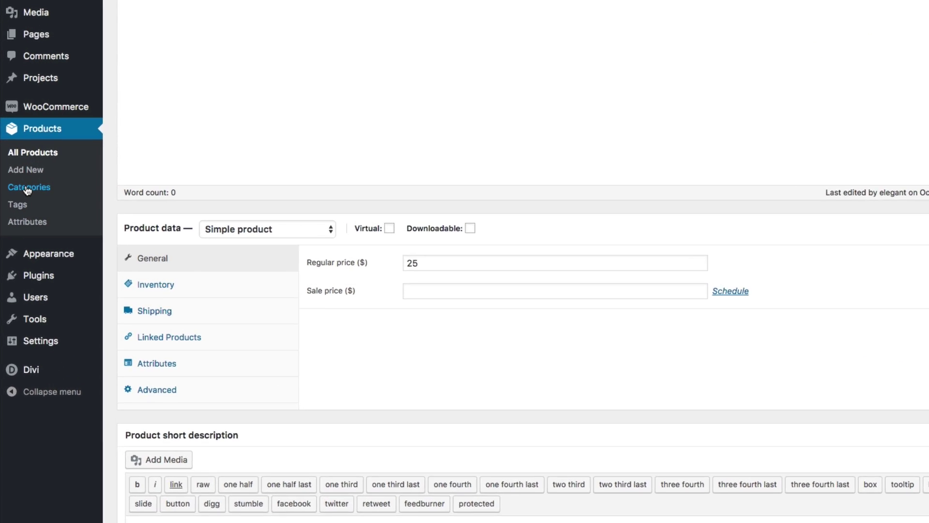
{"action": "left_click", "coordinate": [35, 196]}
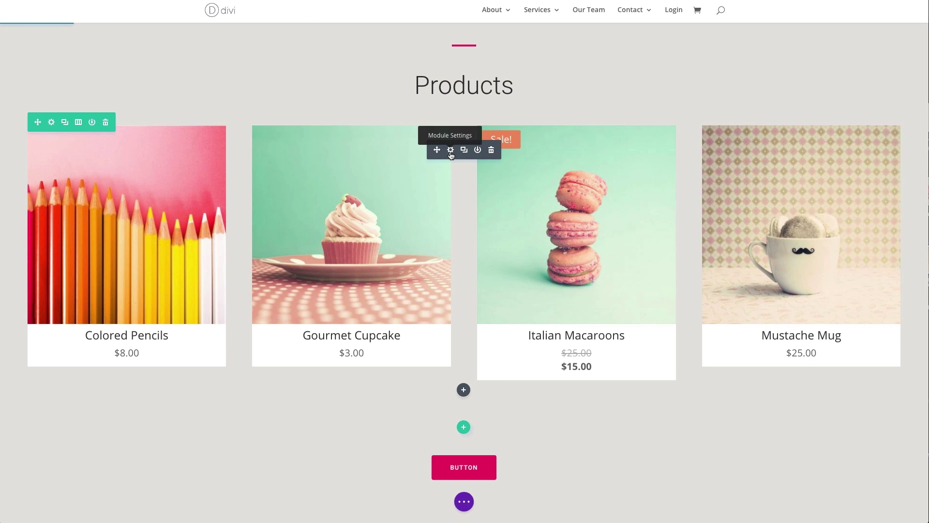
- Try the Product Category type with only the Desserts category in the Shop module, and discard the changes
{"action": "left_click", "coordinate": [450, 151]}
{"action": "left_click", "coordinate": [57, 117]}
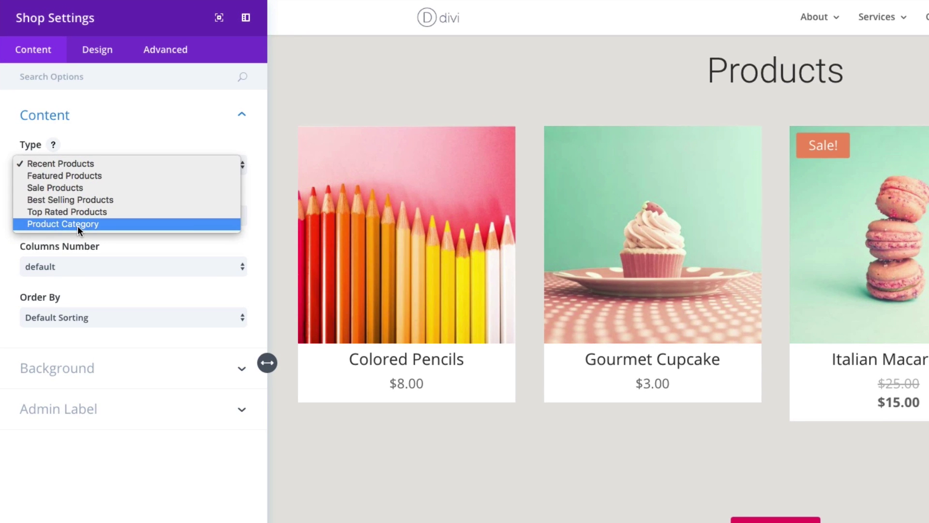
{"action": "left_click", "coordinate": [57, 159]}
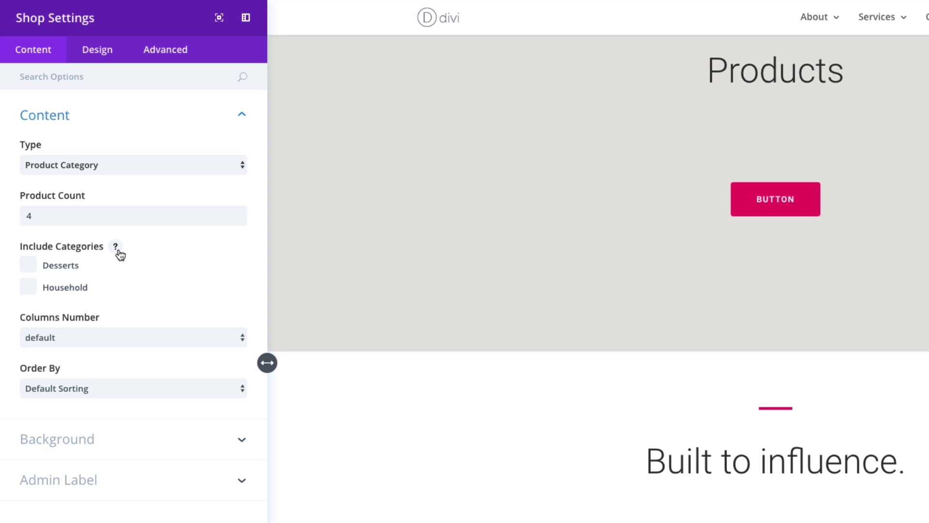
{"action": "left_click", "coordinate": [28, 268]}
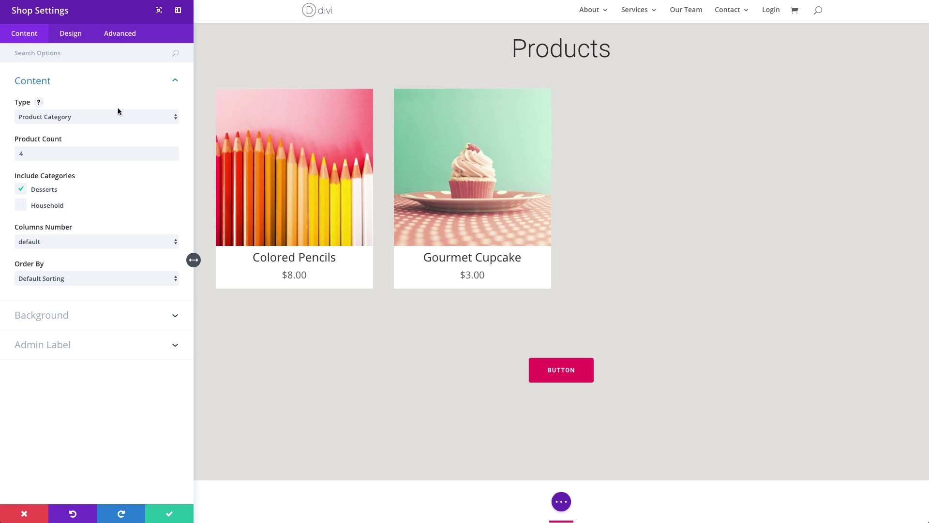
{"action": "left_click", "coordinate": [24, 516]}
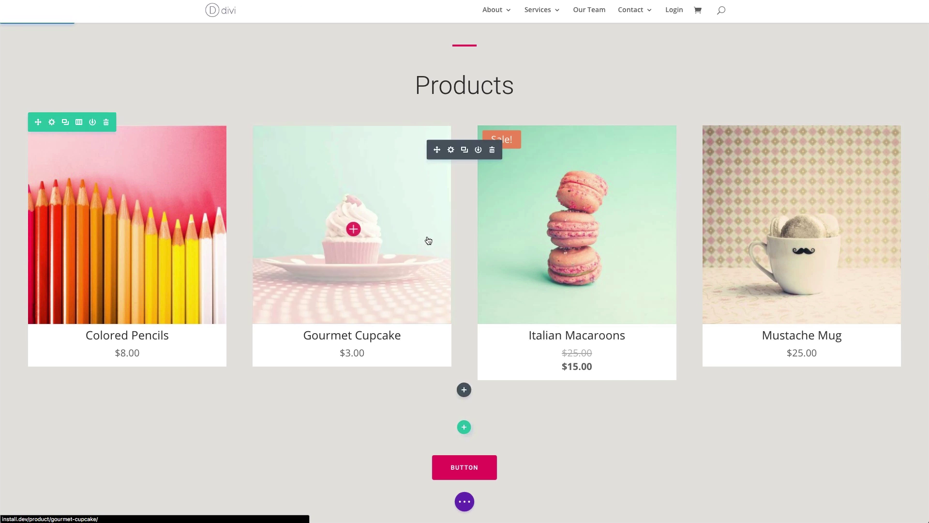
- Delete the Shop module under the Products heading and insert a new Shop module in the emptied row
{"action": "left_click", "coordinate": [492, 151]}
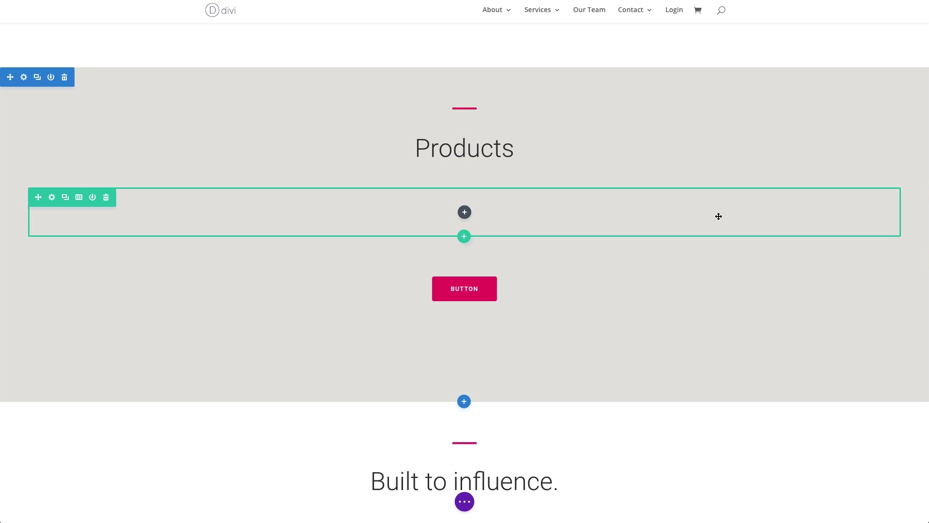
{"action": "left_click", "coordinate": [464, 212]}
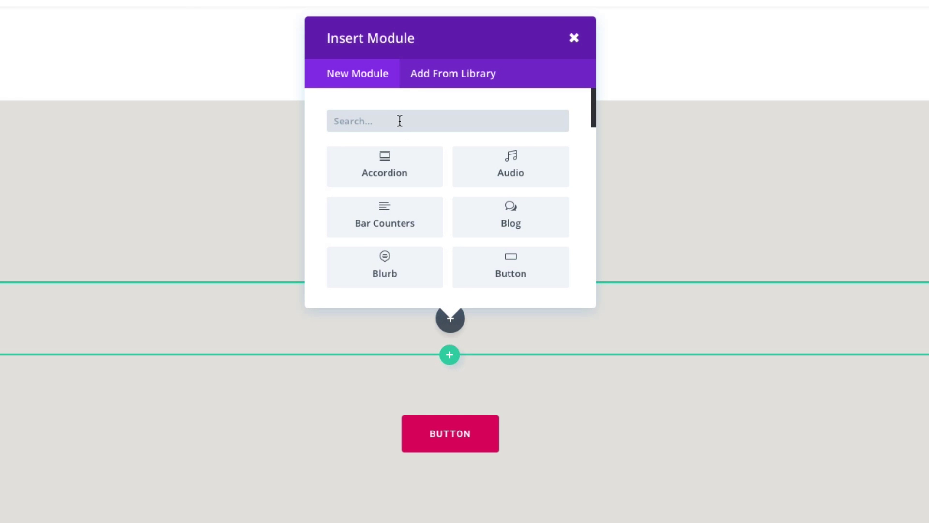
{"action": "type", "text": "SHO"}
{"action": "key", "text": "BackSpace"}
{"action": "key", "text": "BackSpace"}
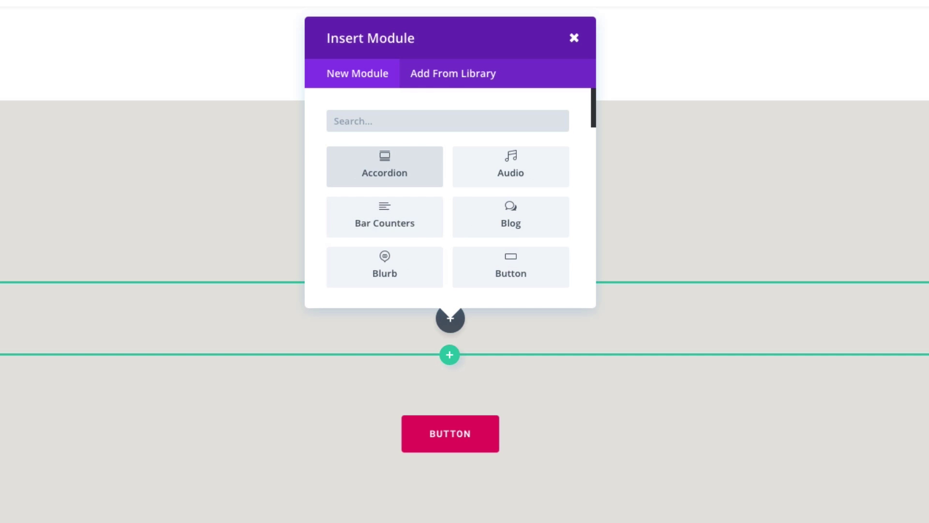
{"action": "type", "text": "shop"}
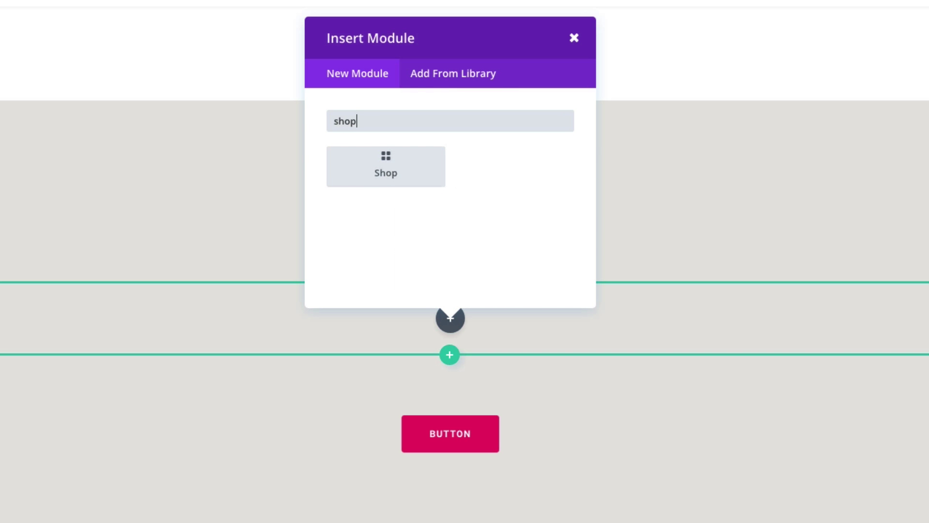
{"action": "left_click", "coordinate": [388, 172]}
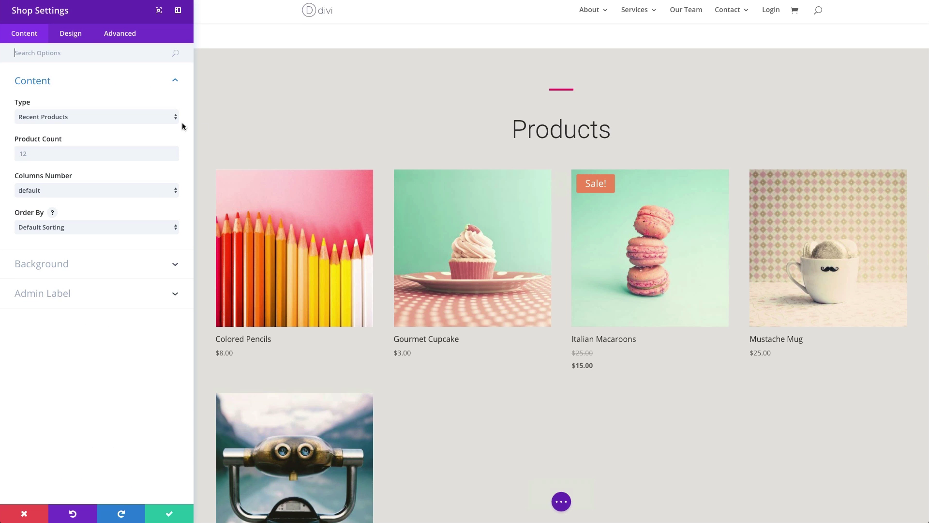
{"action": "scroll", "coordinate": [475, 325], "scroll_direction": "down", "scroll_amount": 3}
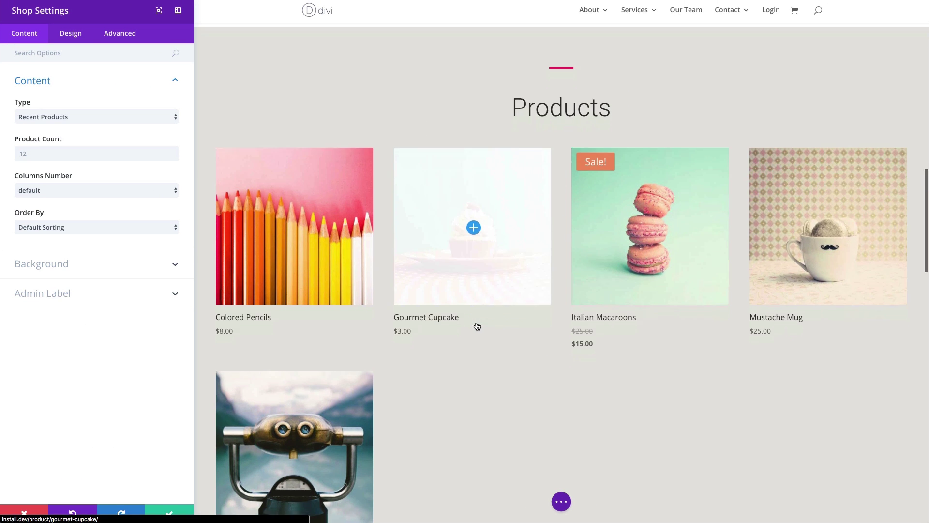
- Keep the Recent Products type in the Shop module and set its product count to 4
{"action": "scroll", "coordinate": [476, 293], "scroll_direction": "up", "scroll_amount": 1}
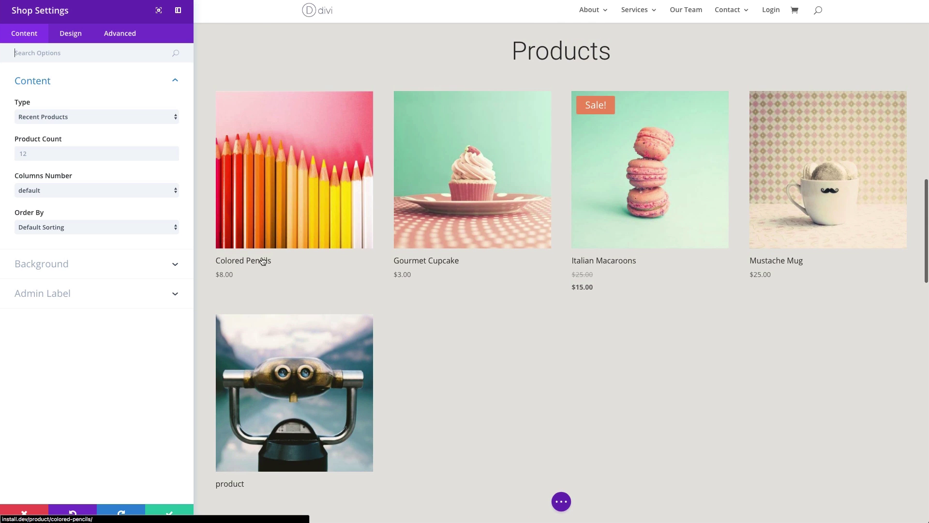
{"action": "scroll", "coordinate": [264, 237], "scroll_direction": "up", "scroll_amount": 1}
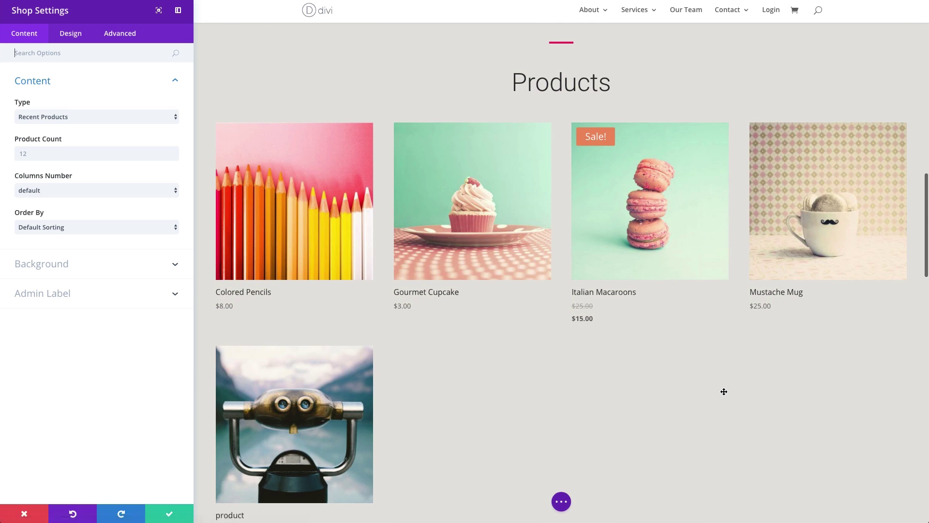
{"action": "scroll", "coordinate": [724, 391], "scroll_direction": "down", "scroll_amount": 1}
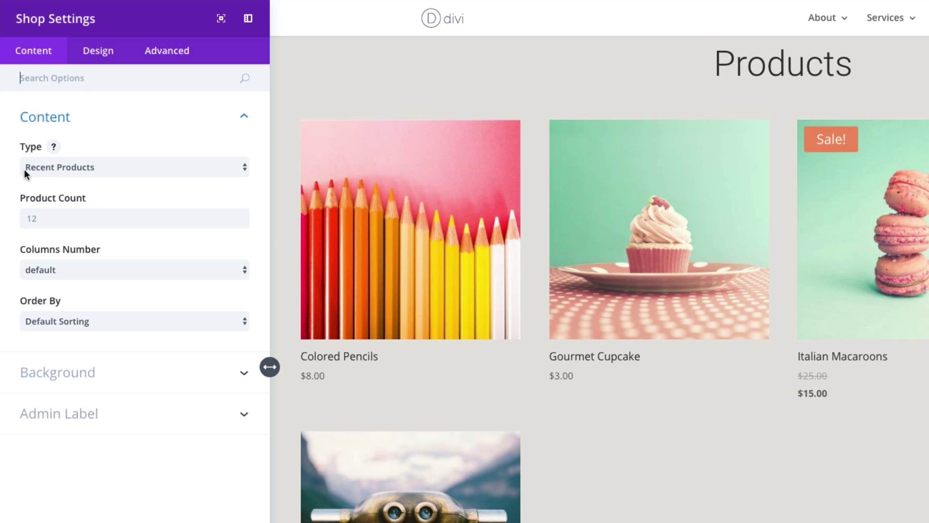
{"action": "left_click", "coordinate": [158, 169]}
{"action": "left_click", "coordinate": [158, 169]}
{"action": "left_click", "coordinate": [117, 167]}
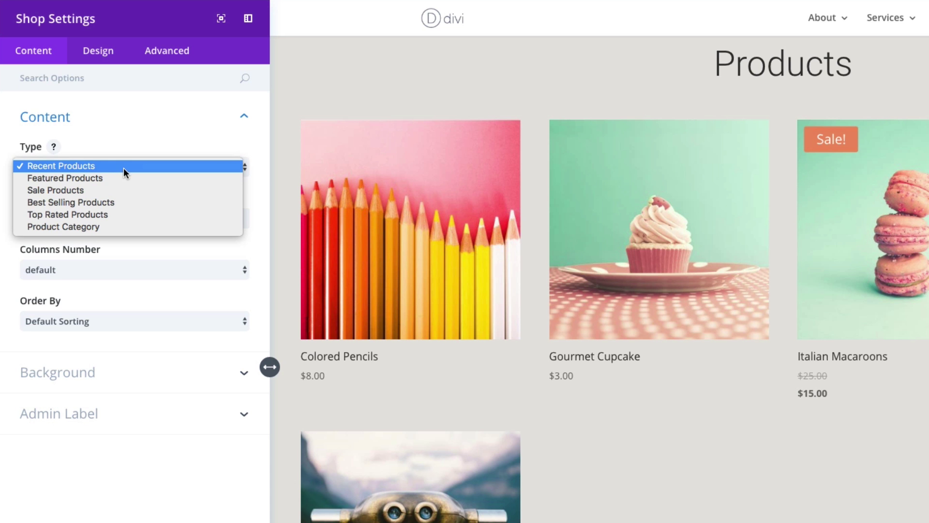
{"action": "left_click", "coordinate": [123, 167]}
{"action": "left_click", "coordinate": [80, 223]}
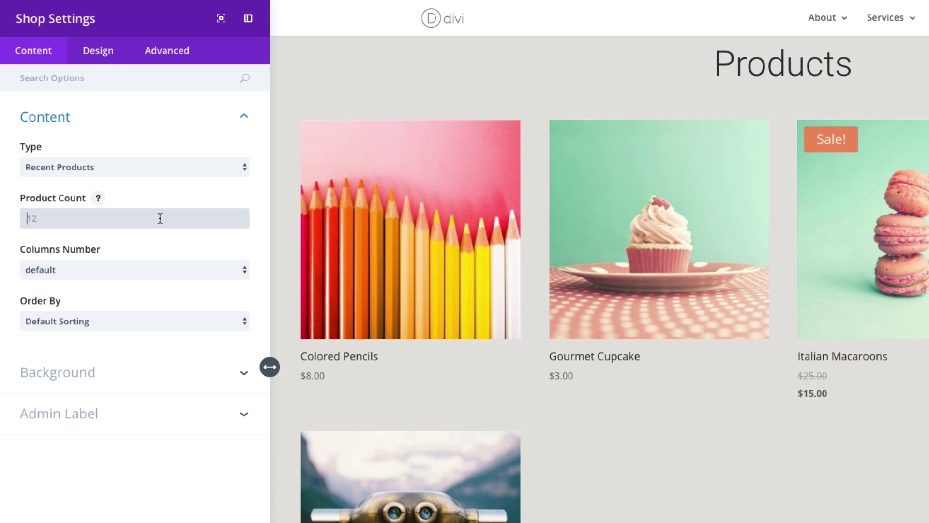
{"action": "type", "text": "4"}
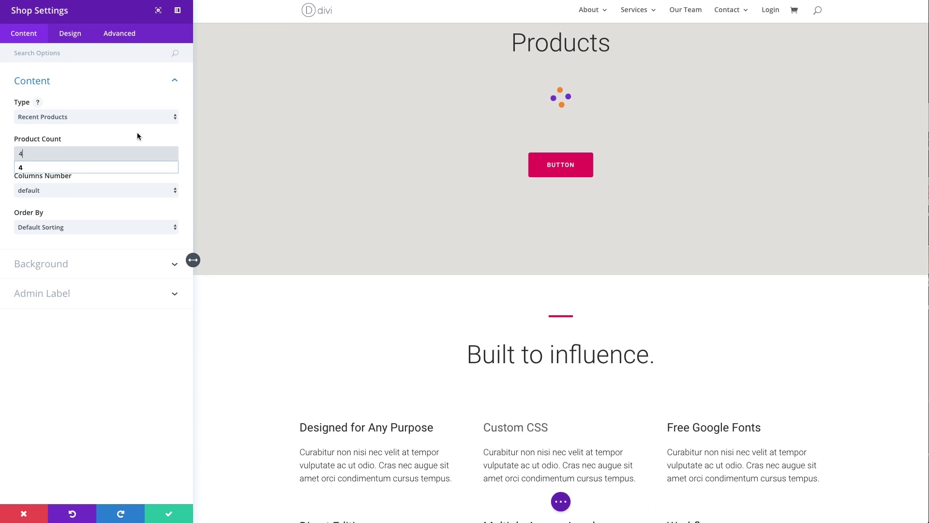
- Try a 2 Columns layout for the product grid and return the columns number to default
{"action": "left_click", "coordinate": [71, 194]}
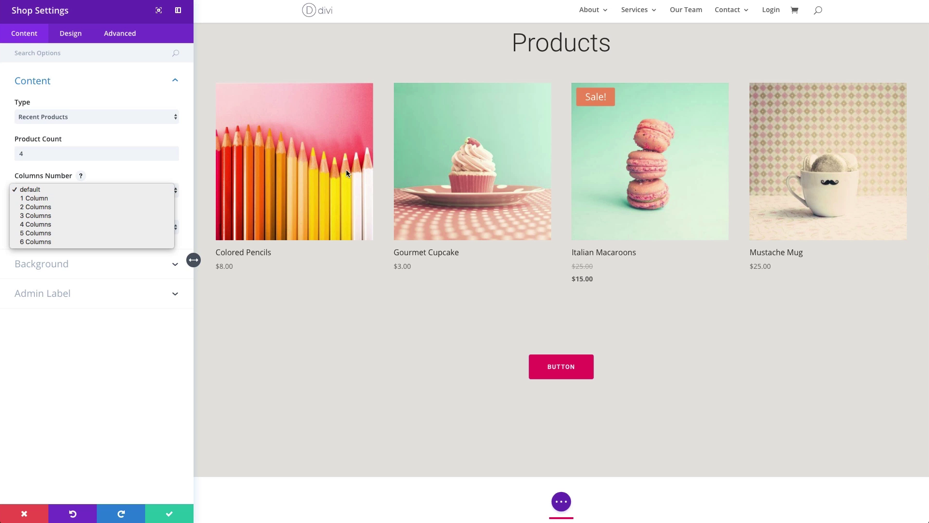
{"action": "left_click", "coordinate": [92, 206]}
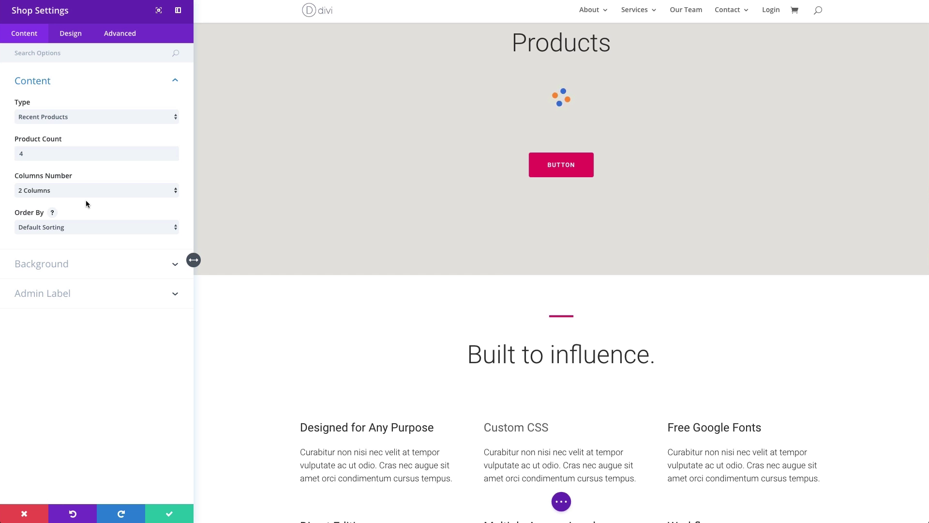
{"action": "scroll", "coordinate": [419, 205], "scroll_direction": "down", "scroll_amount": 5}
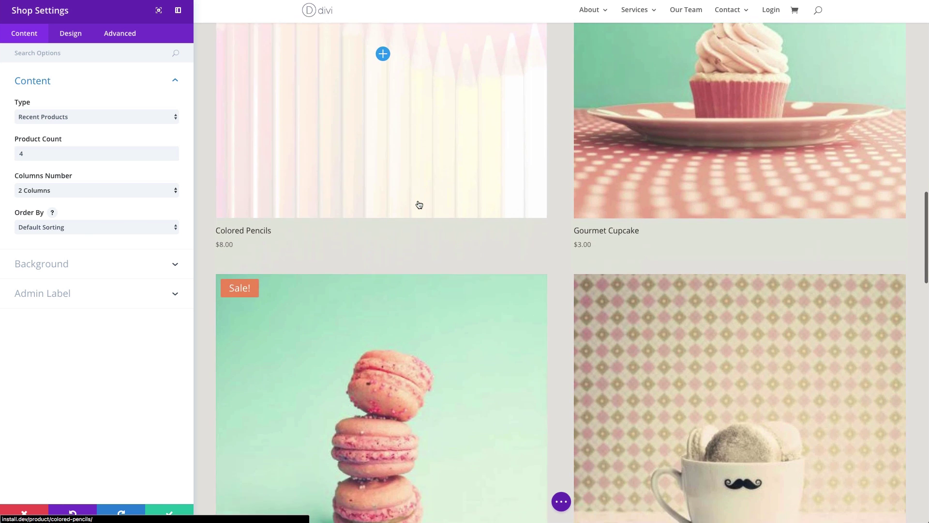
{"action": "scroll", "coordinate": [688, 275], "scroll_direction": "up", "scroll_amount": 6}
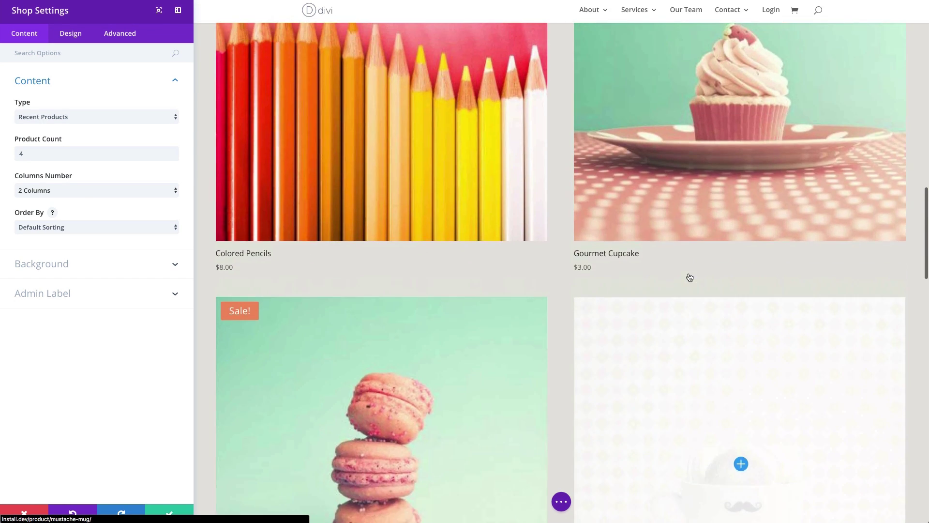
{"action": "scroll", "coordinate": [325, 249], "scroll_direction": "down", "scroll_amount": 6}
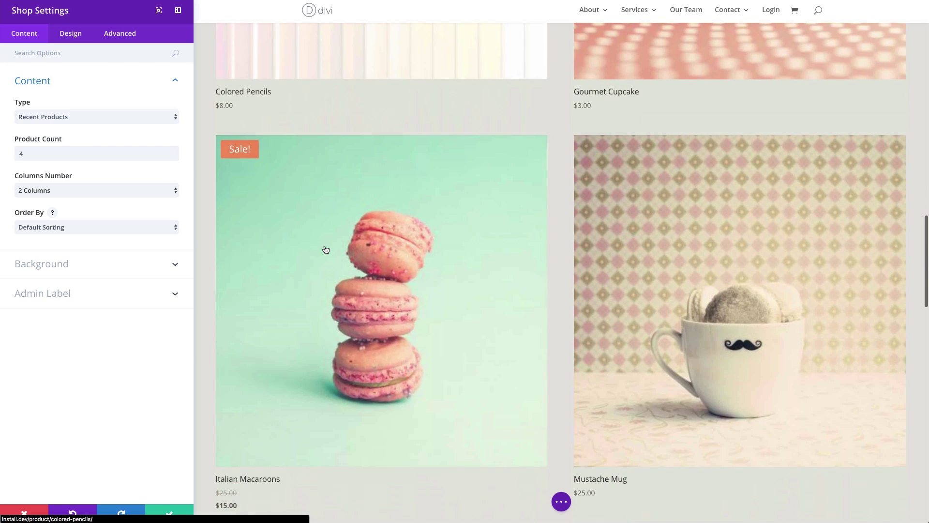
{"action": "scroll", "coordinate": [421, 259], "scroll_direction": "up", "scroll_amount": 5}
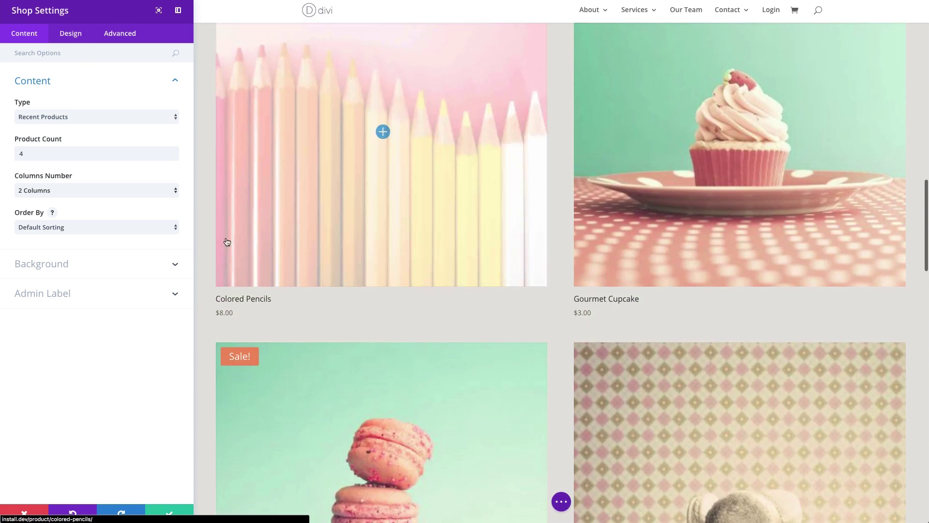
{"action": "left_click", "coordinate": [75, 191]}
{"action": "left_click", "coordinate": [75, 171]}
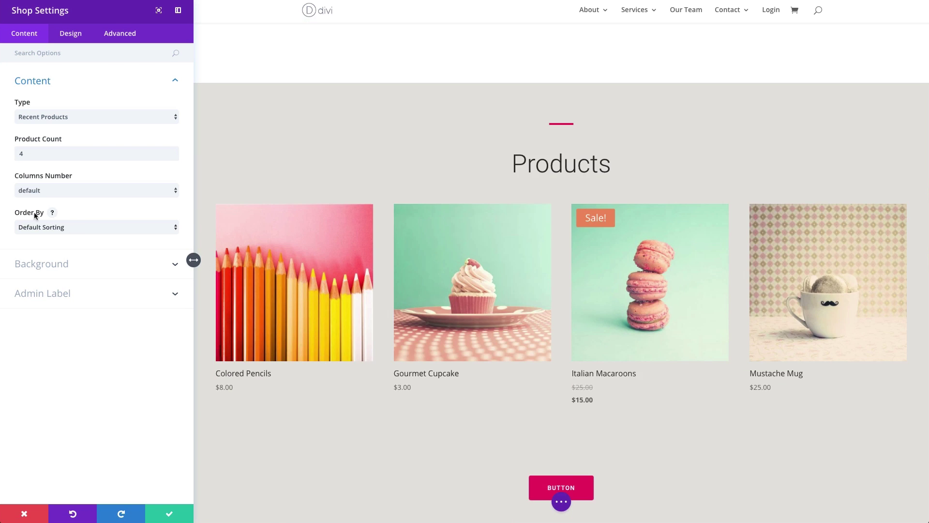
- Review the Order By description and sorting options, keeping Default Sorting
{"action": "left_click", "coordinate": [52, 213]}
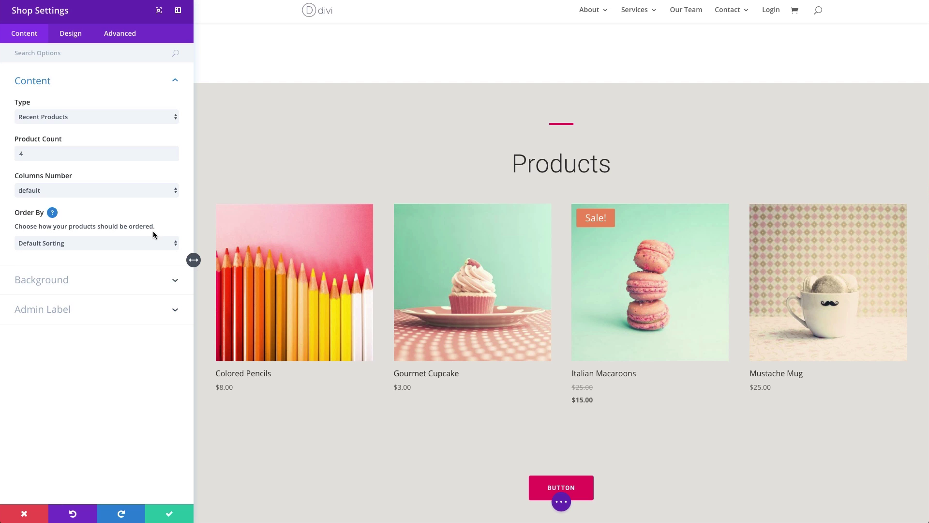
{"action": "left_click", "coordinate": [51, 214]}
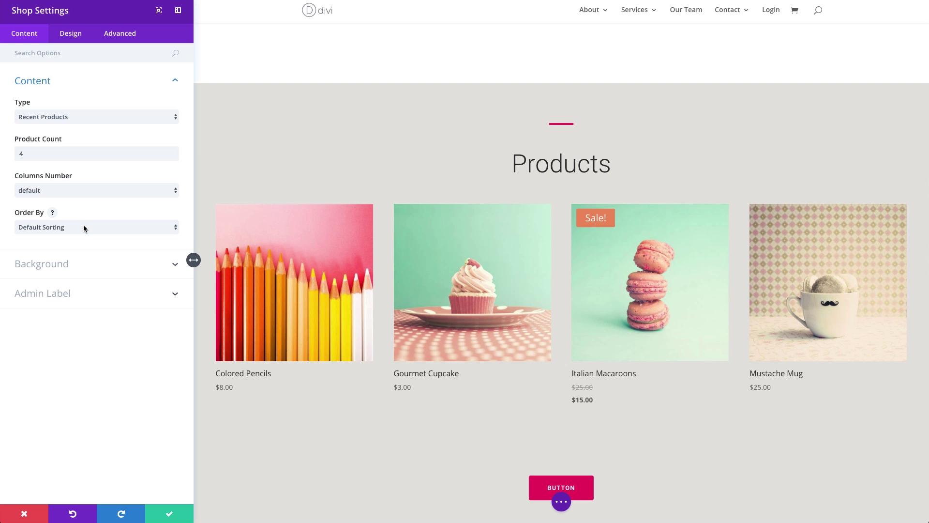
{"action": "left_click", "coordinate": [84, 224]}
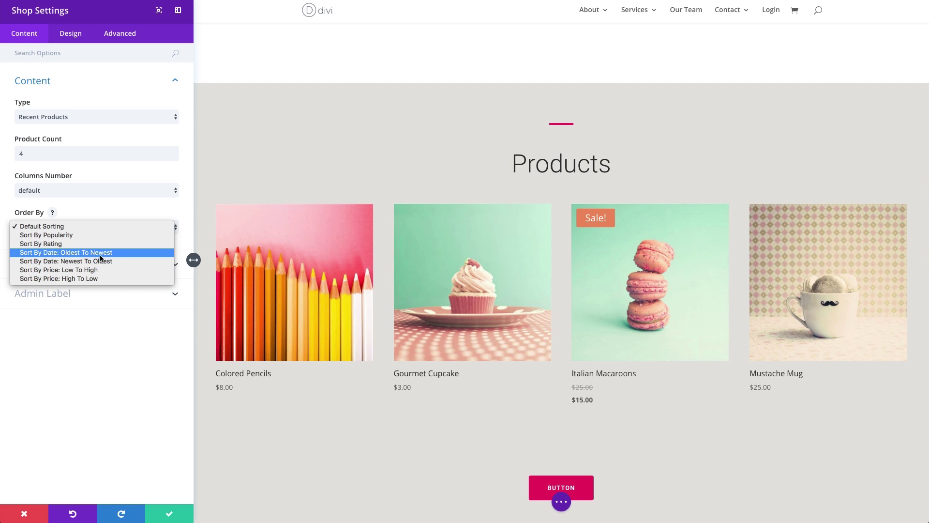
{"action": "left_click", "coordinate": [76, 227]}
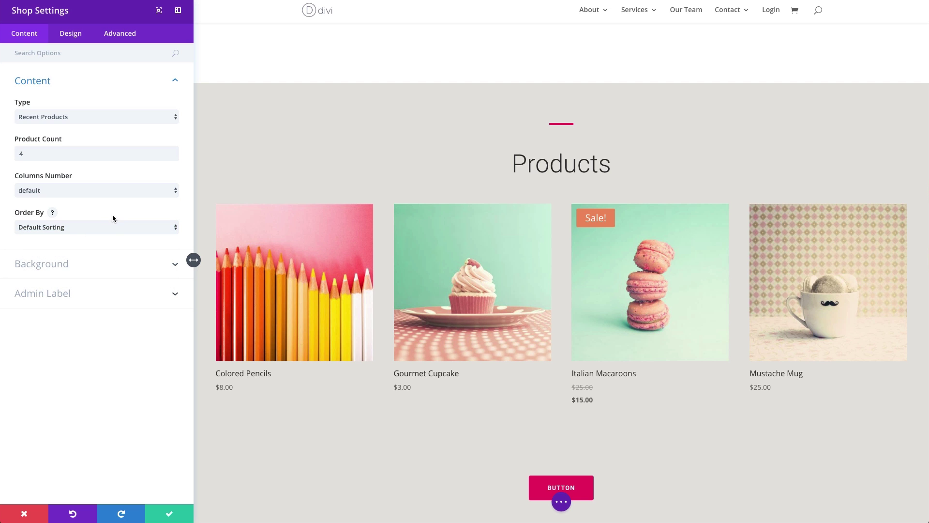
- Try a black #000000 background color on the Shop module and clear it again
{"action": "left_click", "coordinate": [76, 271]}
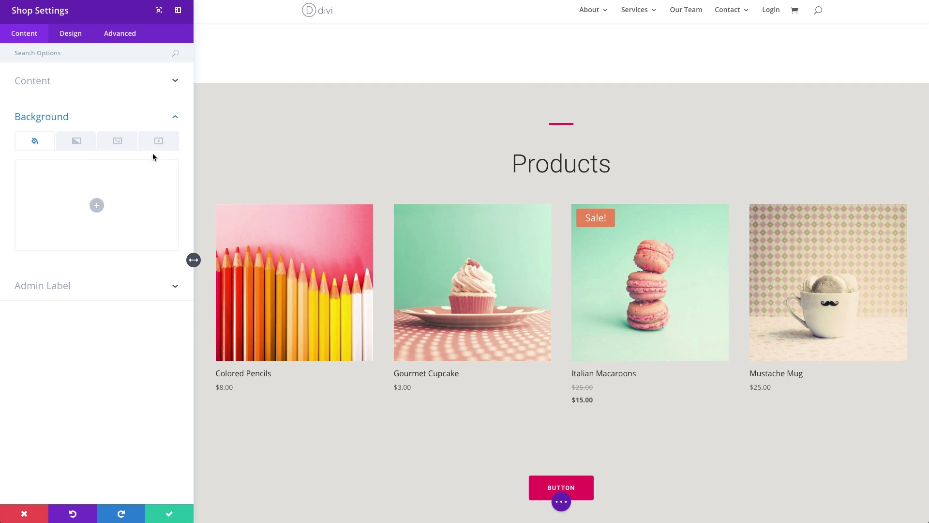
{"action": "left_click", "coordinate": [96, 205]}
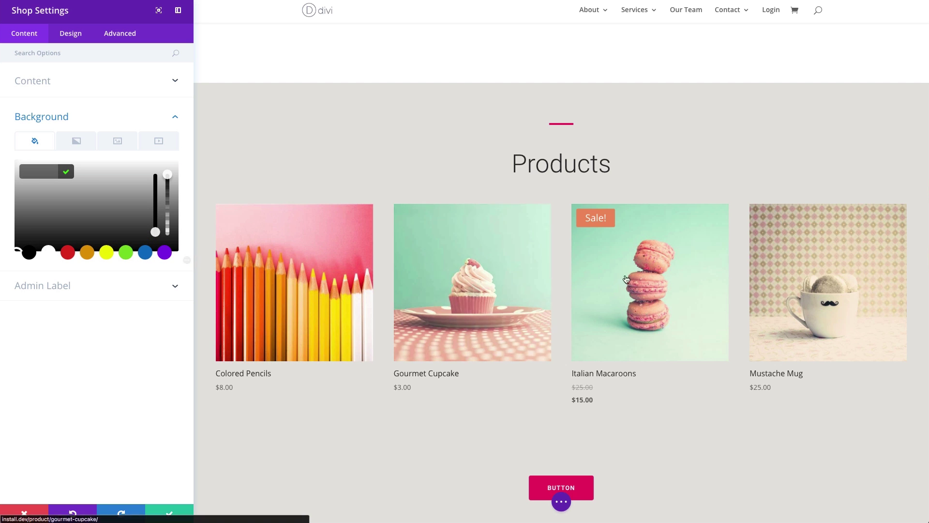
{"action": "left_click", "coordinate": [29, 252]}
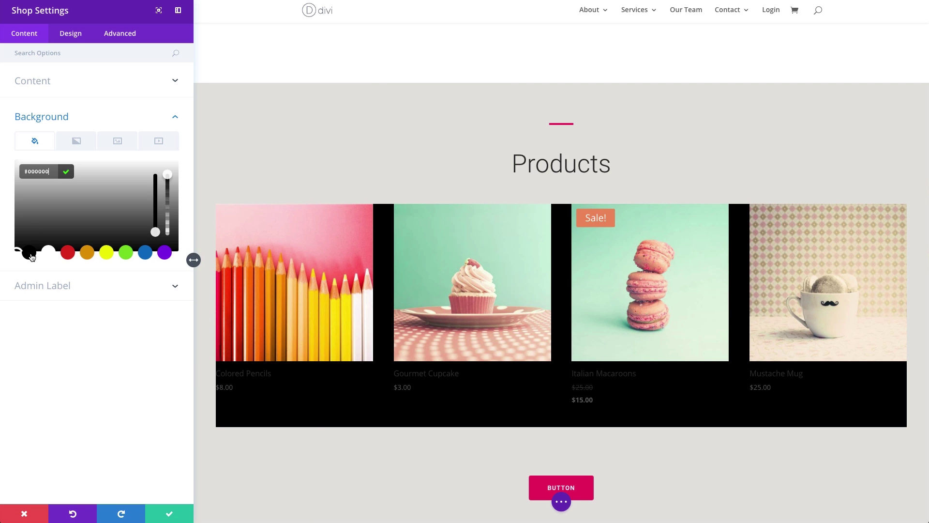
{"action": "left_click", "coordinate": [54, 163]}
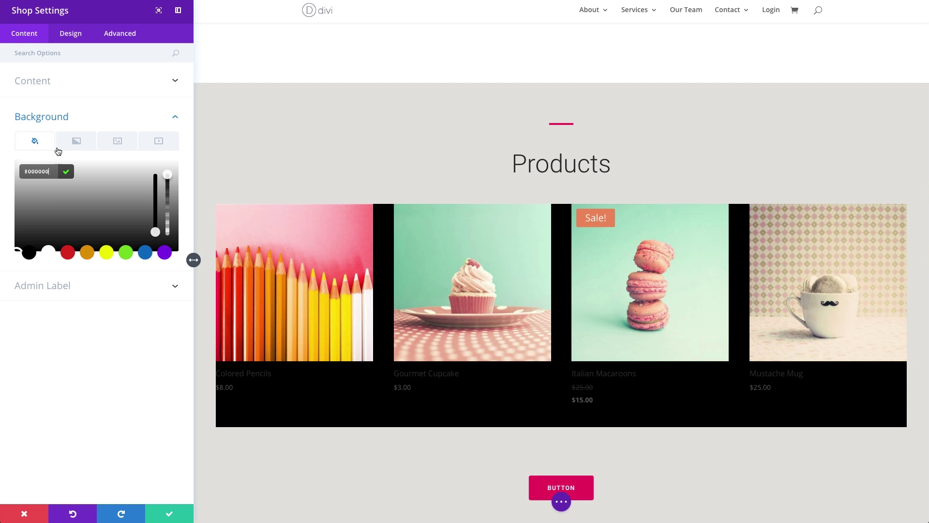
{"action": "left_click", "coordinate": [67, 175]}
{"action": "left_click", "coordinate": [165, 174]}
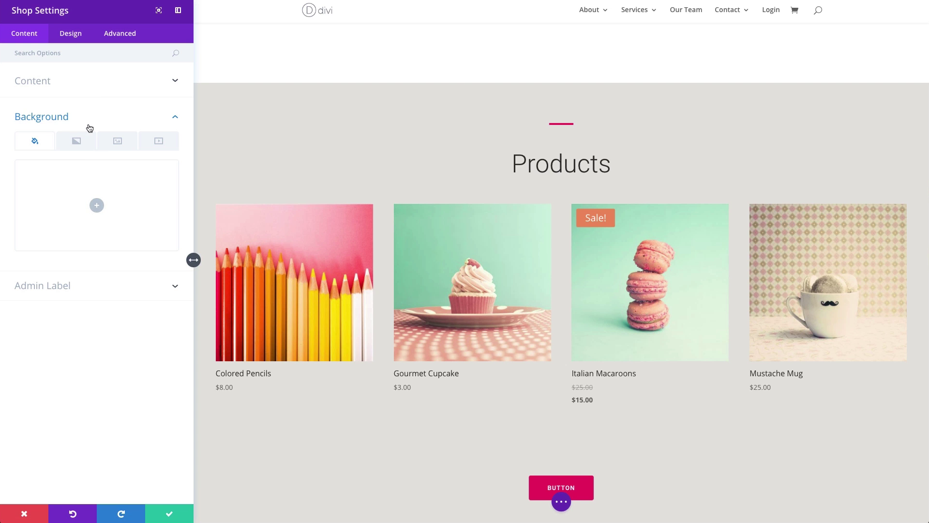
- Set the product overlay's icon hover color to #ea1d63 in the Shop module's design settings
{"action": "left_click", "coordinate": [75, 39]}
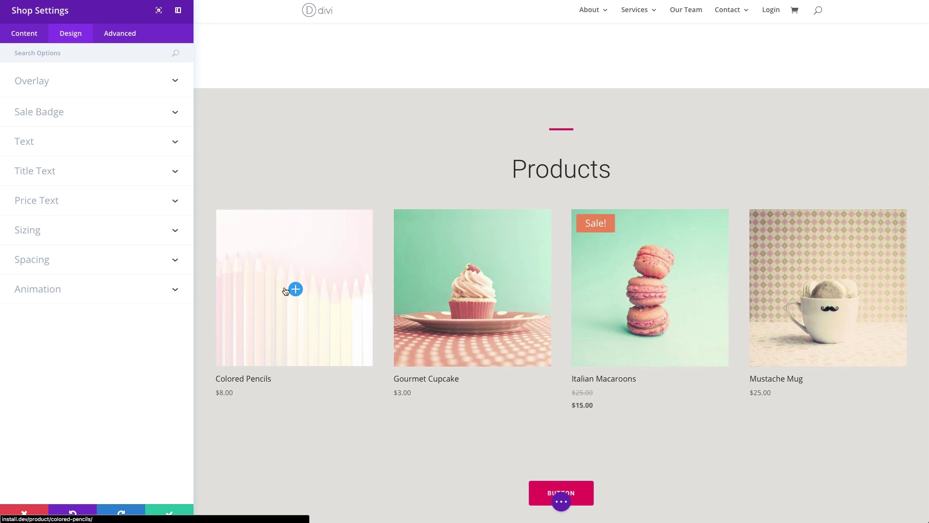
{"action": "left_click", "coordinate": [68, 85]}
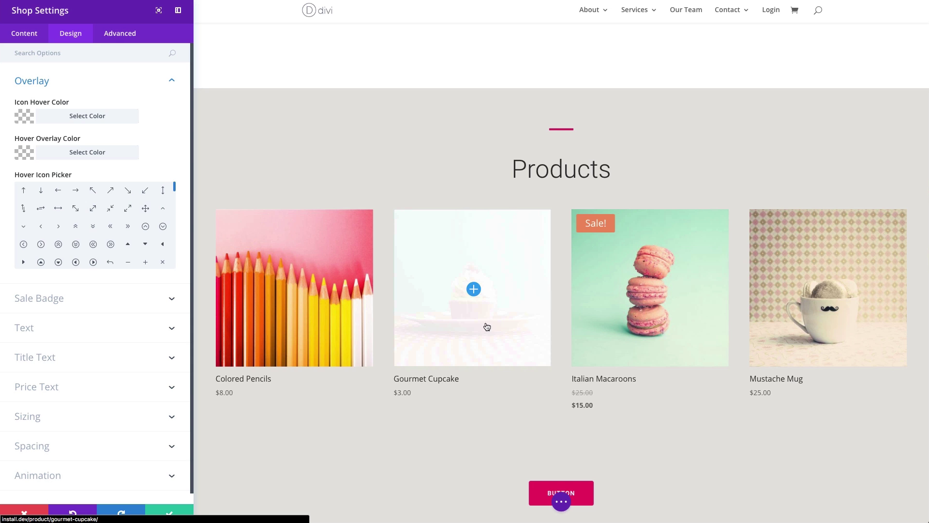
{"action": "scroll", "coordinate": [484, 325], "scroll_direction": "down", "scroll_amount": 1}
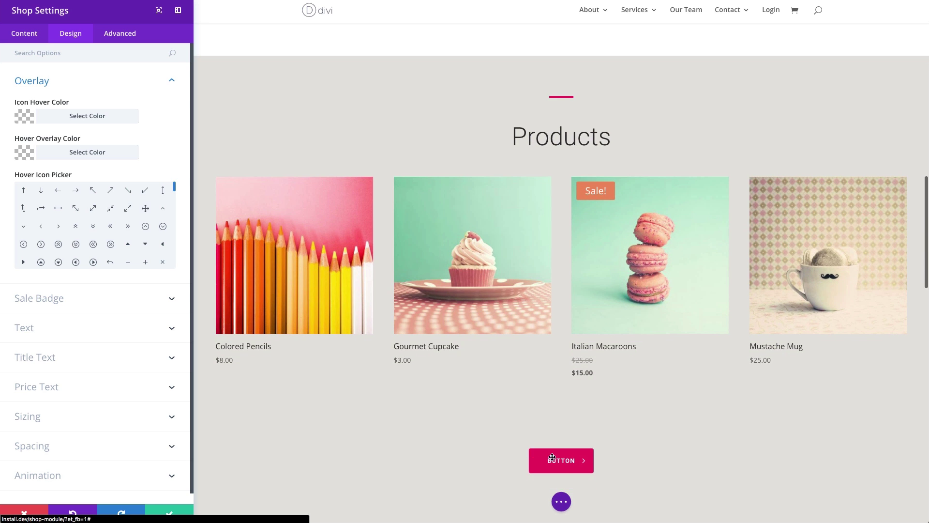
{"action": "left_click", "coordinate": [103, 118]}
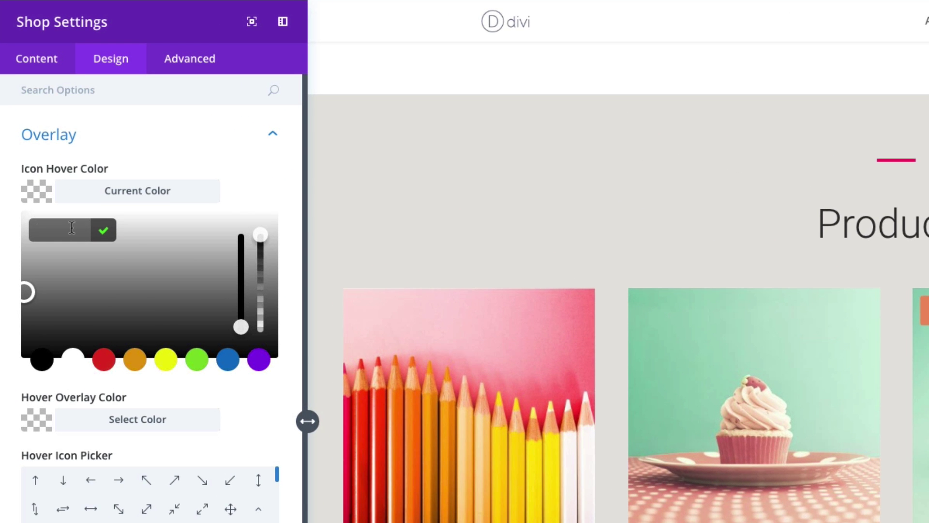
{"action": "left_click", "coordinate": [72, 227]}
{"action": "type", "text": "#ea1d63"}
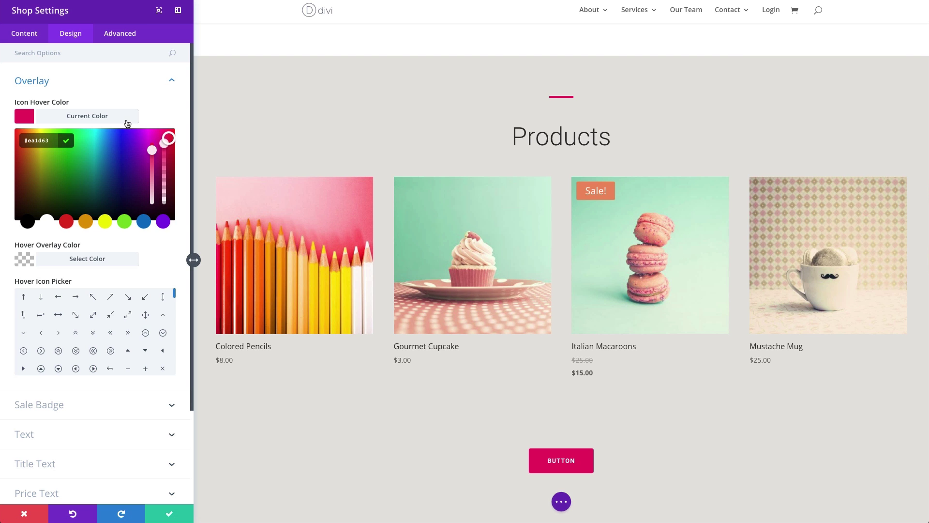
- Try black at 0.51 opacity as the hover overlay color, replace it with a near-white color, and browse the hover icons
{"action": "left_click", "coordinate": [75, 261]}
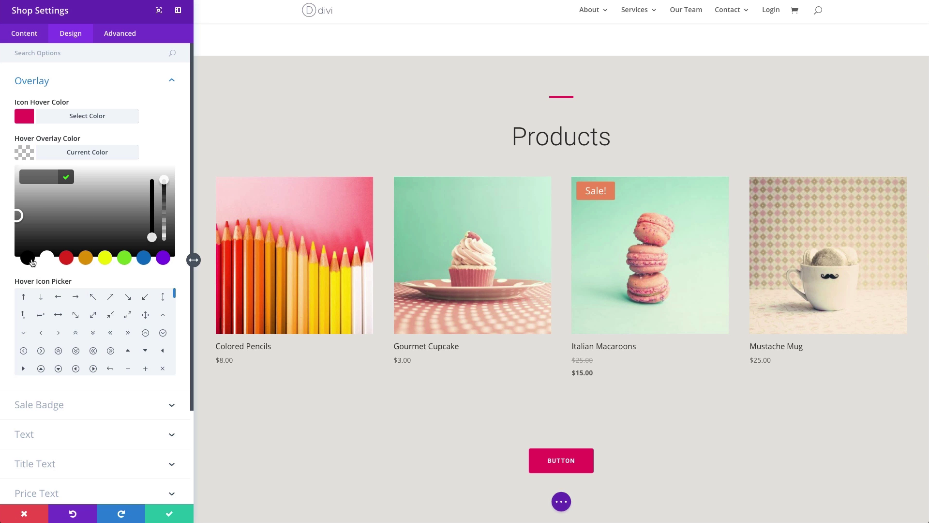
{"action": "left_click", "coordinate": [31, 262]}
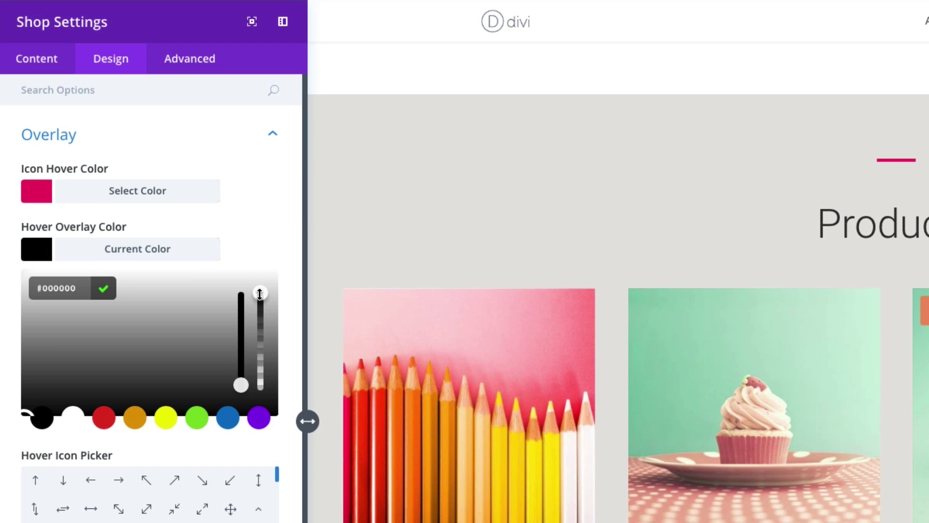
{"action": "left_click_drag", "start_coordinate": [164, 180], "coordinate": [161, 210]}
{"action": "left_click_drag", "start_coordinate": [255, 339], "coordinate": [254, 343]}
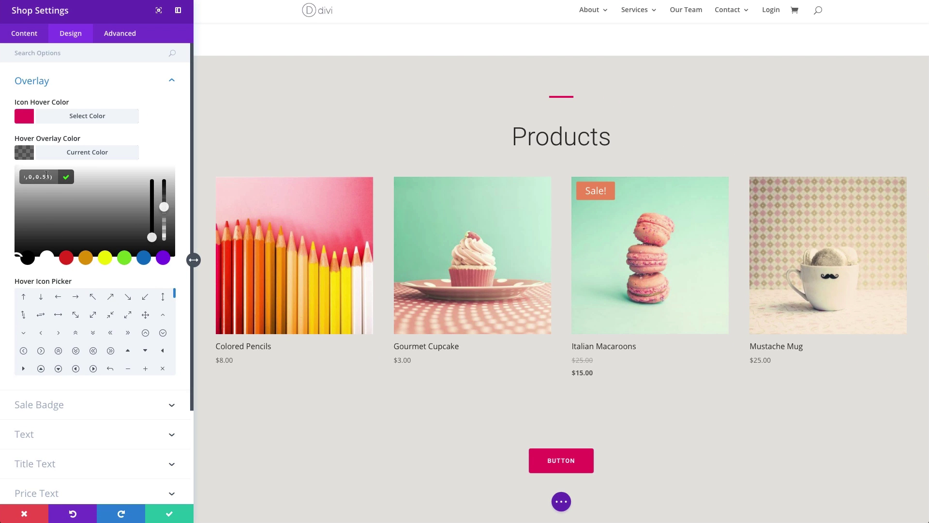
{"action": "key", "text": "BackSpace"}
{"action": "left_click", "coordinate": [117, 155]}
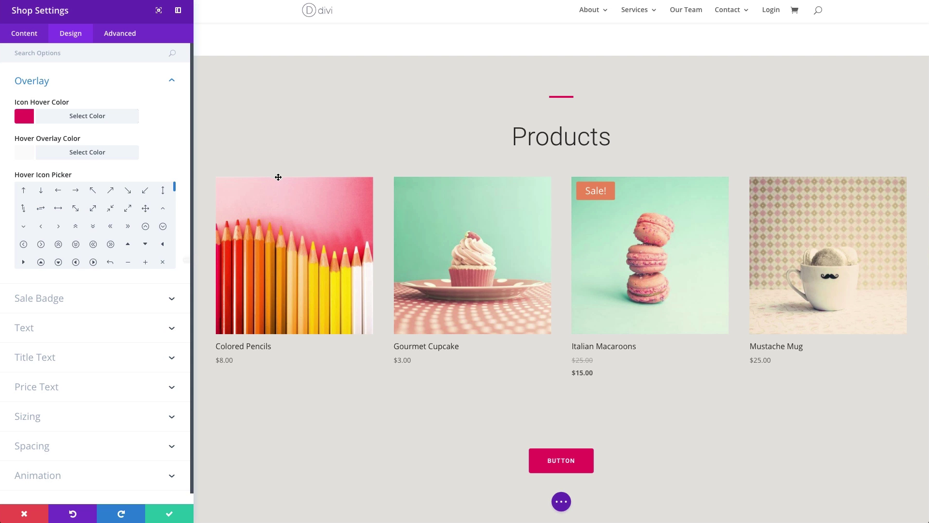
{"action": "scroll", "coordinate": [109, 236], "scroll_direction": "down", "scroll_amount": 2}
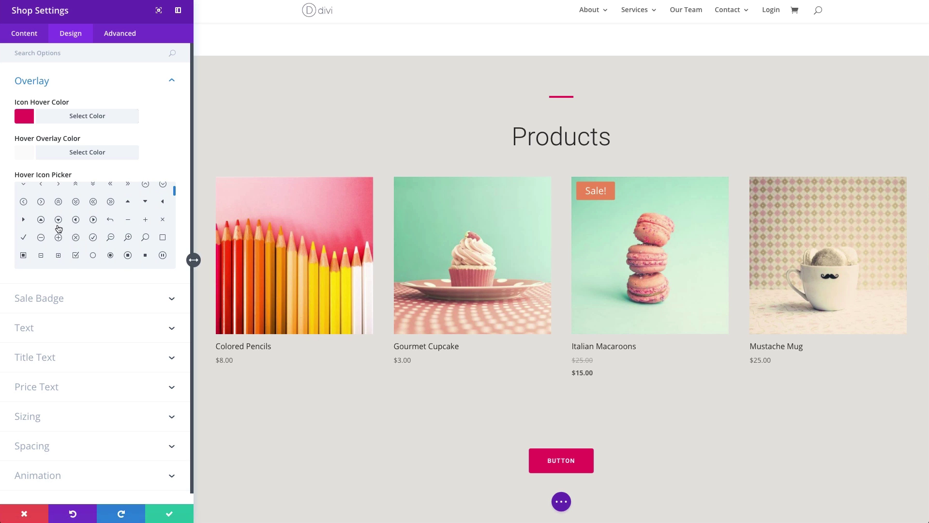
- Set the Shop module's sale badge color to #ea1d63
{"action": "left_click", "coordinate": [72, 294]}
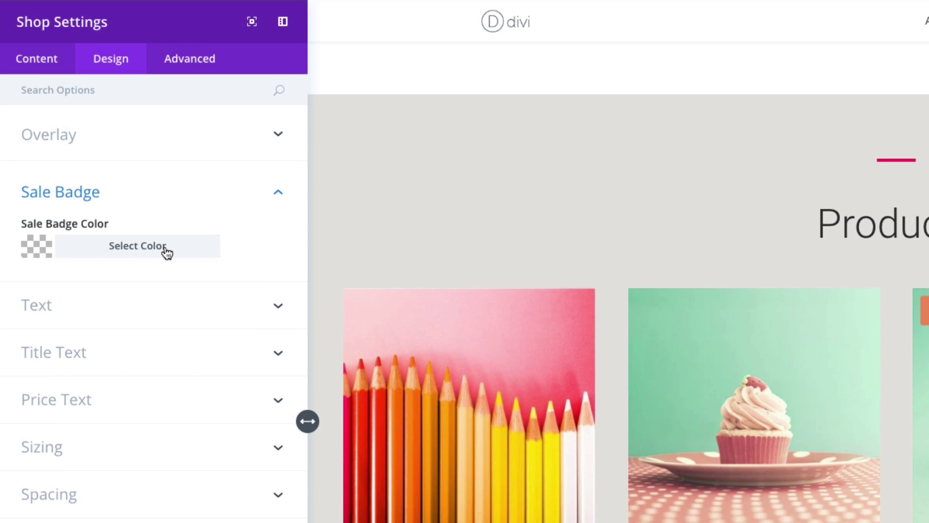
{"action": "left_click", "coordinate": [131, 254]}
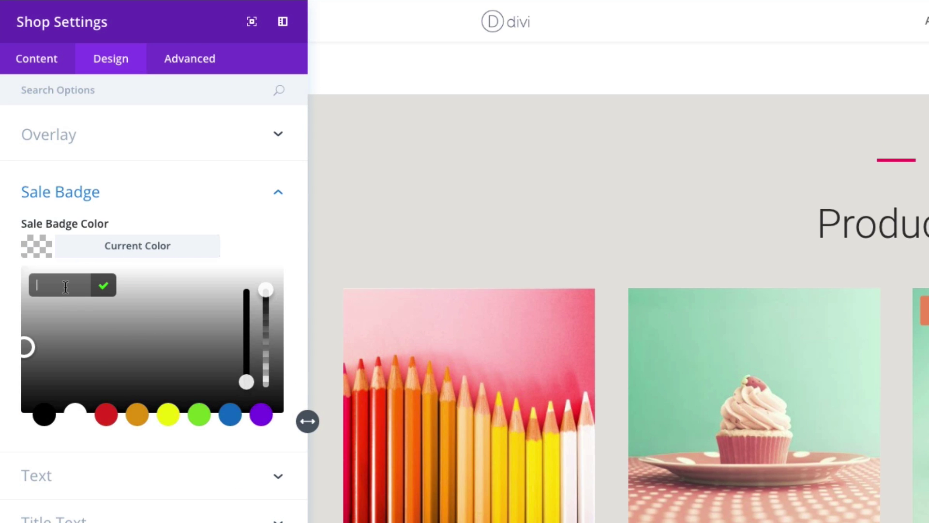
{"action": "type", "text": "#ea1d63"}
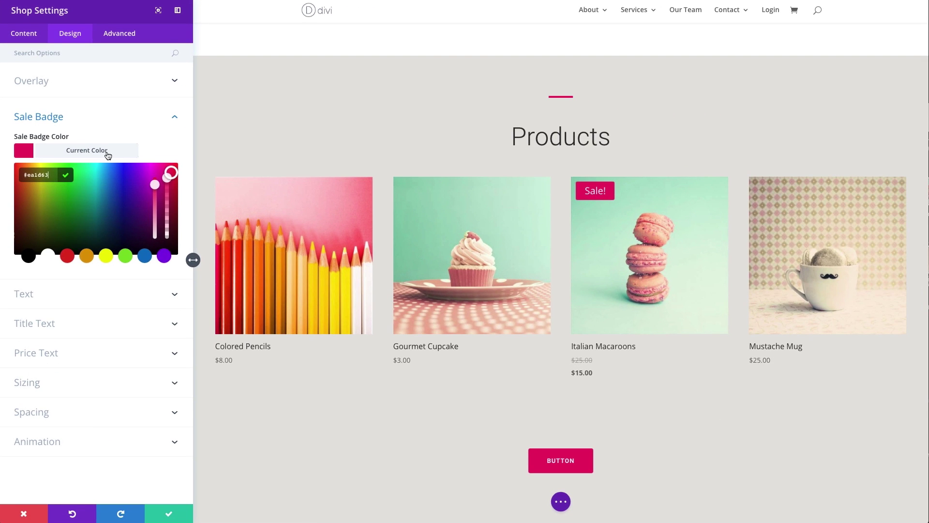
- Center the Shop module's text orientation and style the product titles in Open Sans at 24px
{"action": "left_click", "coordinate": [26, 294]}
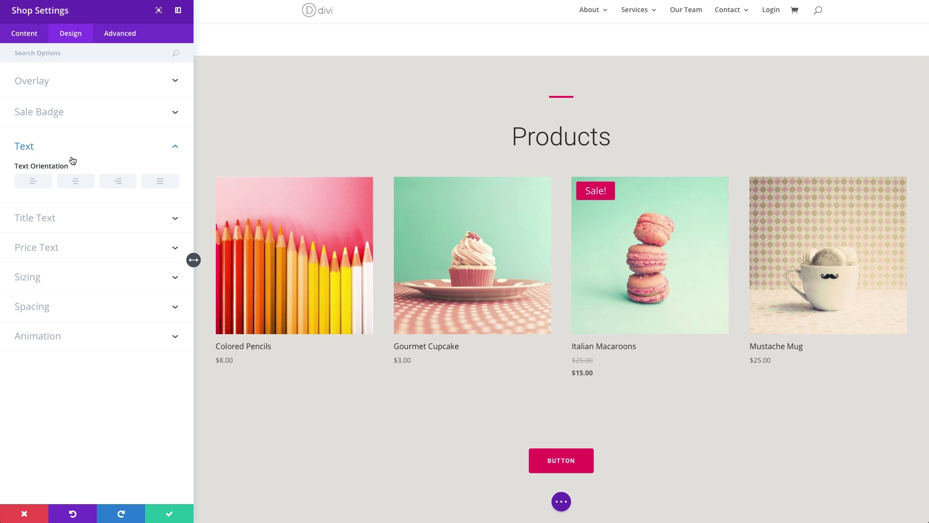
{"action": "left_click", "coordinate": [76, 188]}
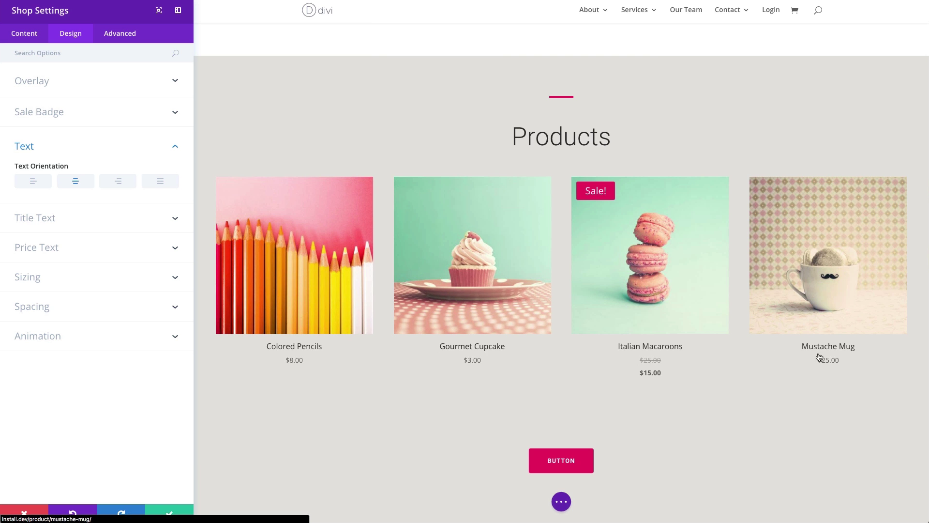
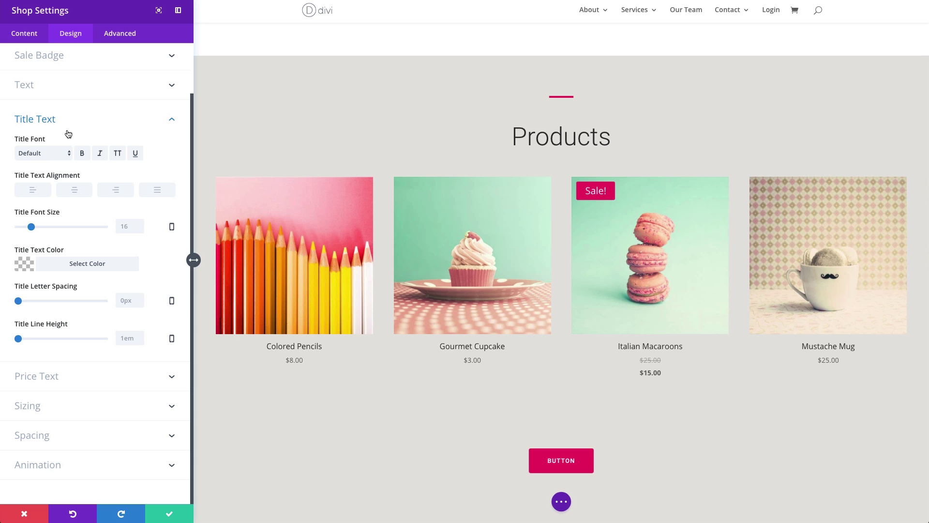
{"action": "left_click", "coordinate": [57, 153]}
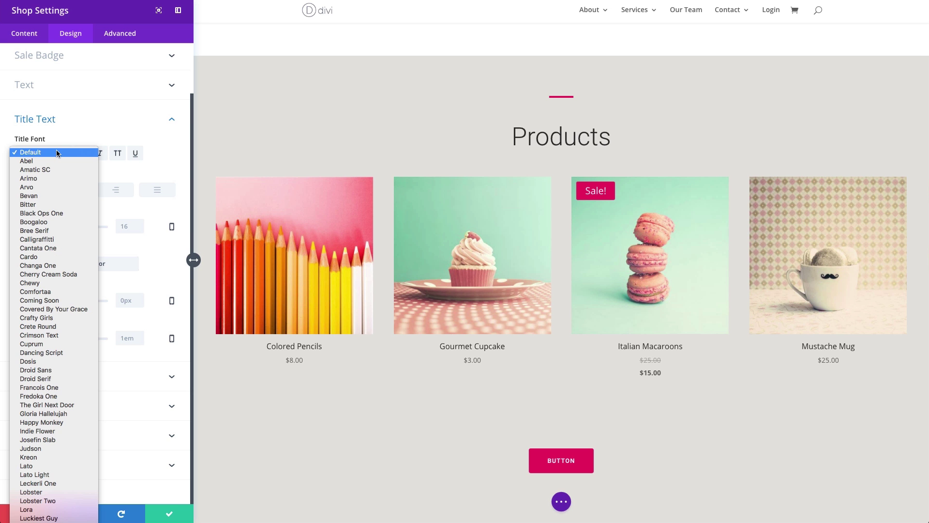
{"action": "scroll", "coordinate": [71, 287], "scroll_direction": "down", "scroll_amount": 5}
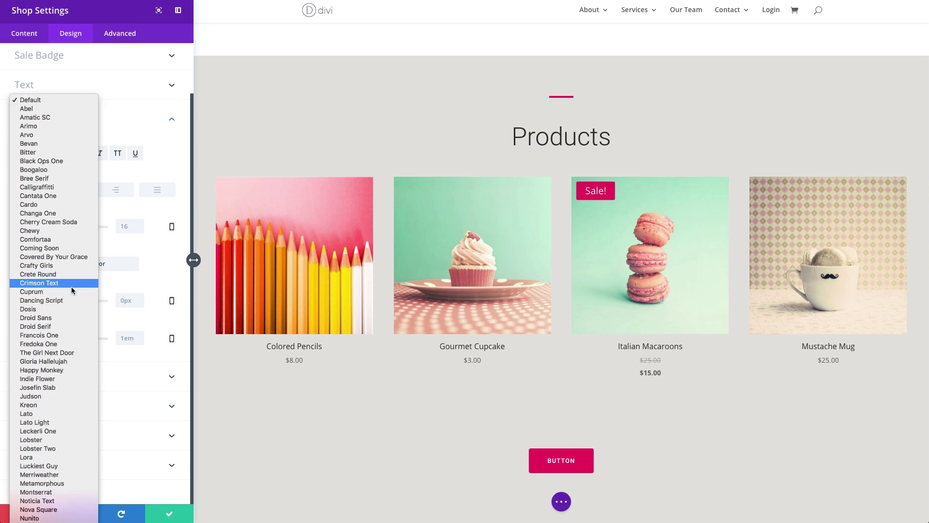
{"action": "scroll", "coordinate": [71, 288], "scroll_direction": "down", "scroll_amount": 1}
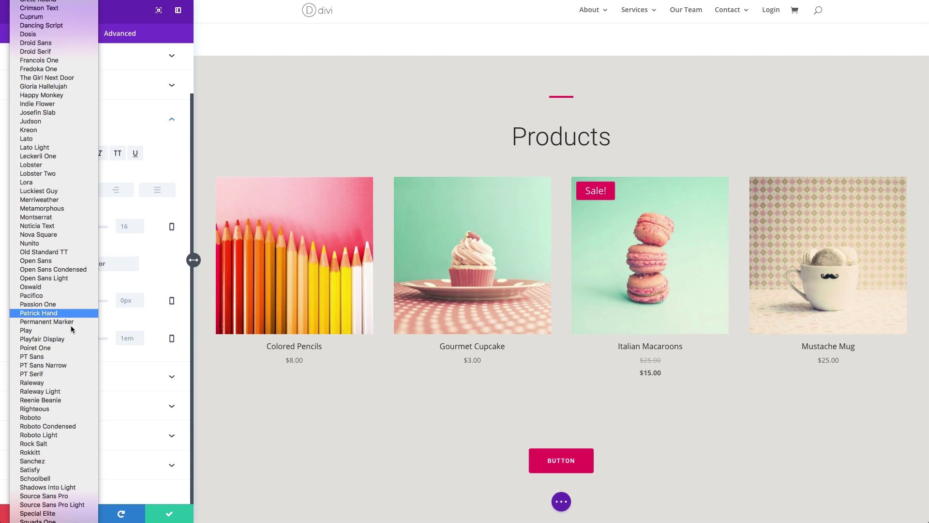
{"action": "left_click", "coordinate": [54, 263]}
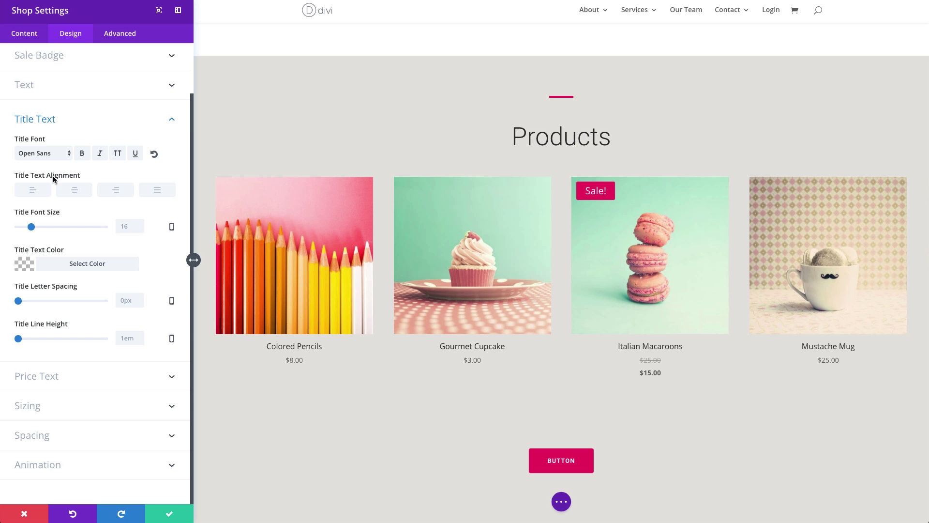
{"action": "left_click_drag", "start_coordinate": [31, 228], "coordinate": [38, 228]}
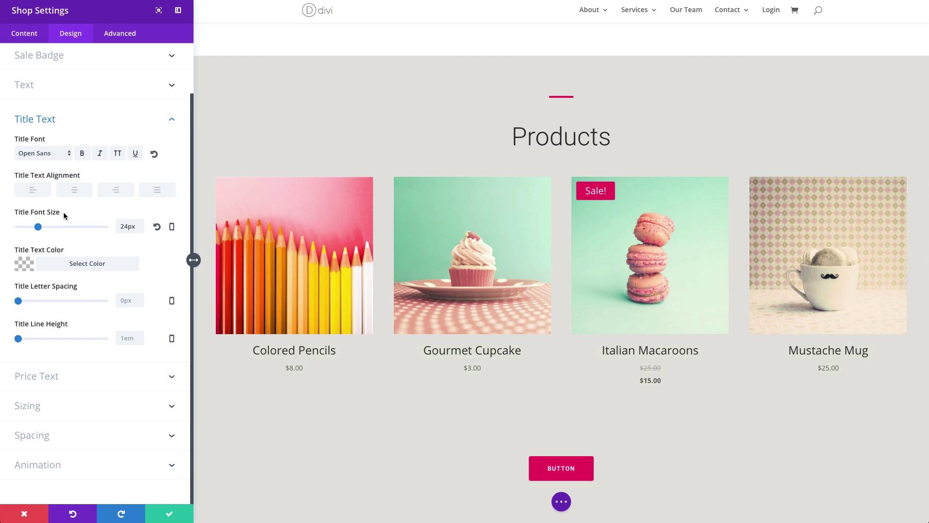
- Set the Shop module's price text to the Open Sans font at a size of 20px
{"action": "left_click", "coordinate": [60, 376]}
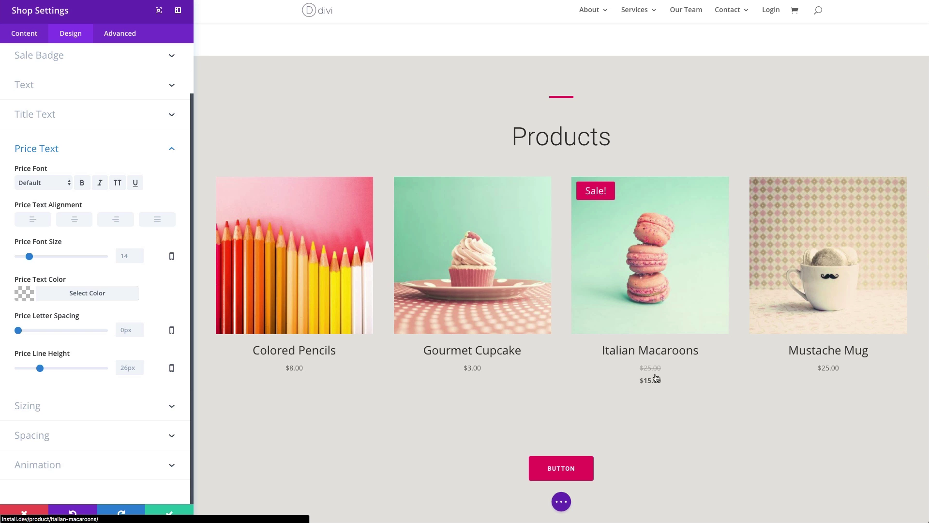
{"action": "left_click", "coordinate": [53, 183]}
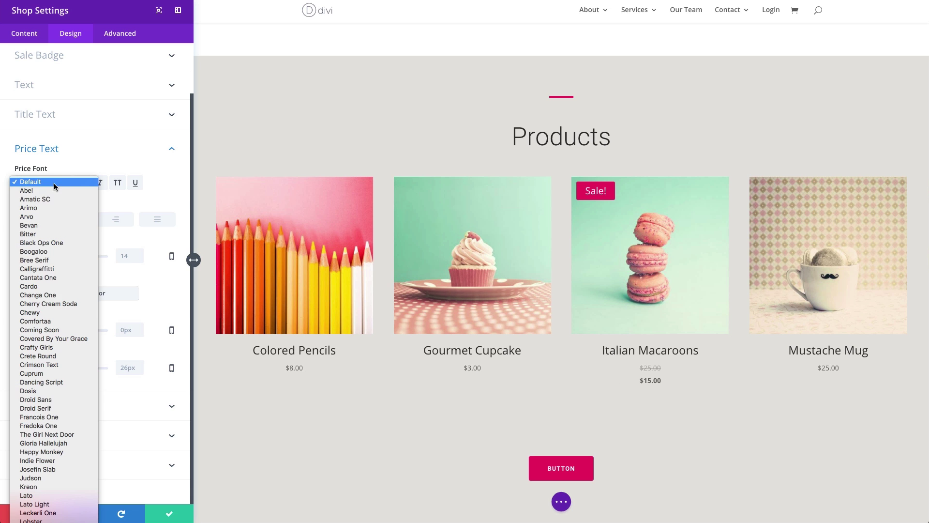
{"action": "left_click", "coordinate": [51, 474]}
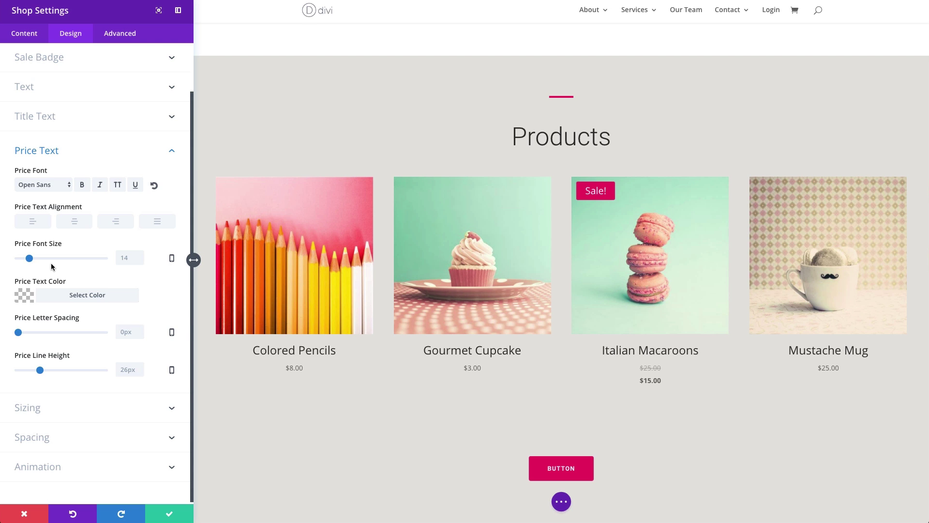
{"action": "left_click_drag", "start_coordinate": [30, 261], "coordinate": [34, 261]}
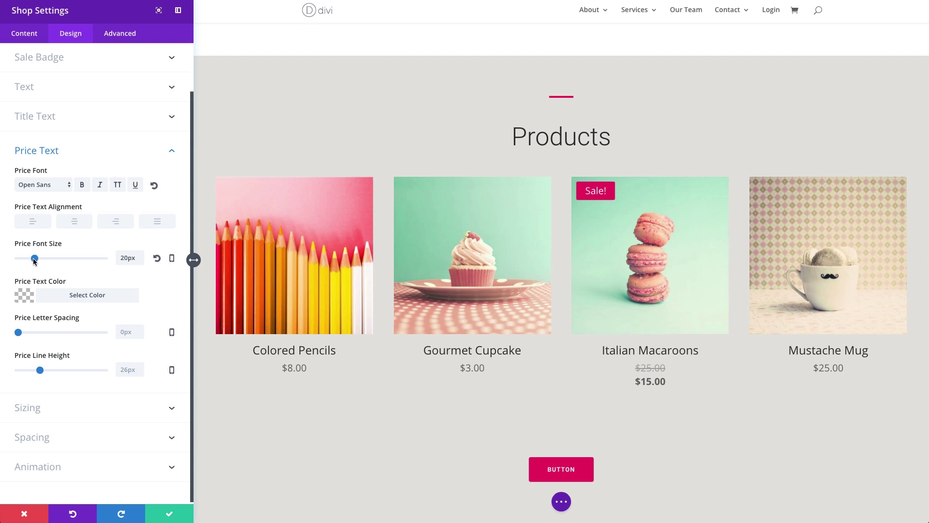
- Set the Shop module's price text color to #ea1d63
{"action": "left_click", "coordinate": [52, 297]}
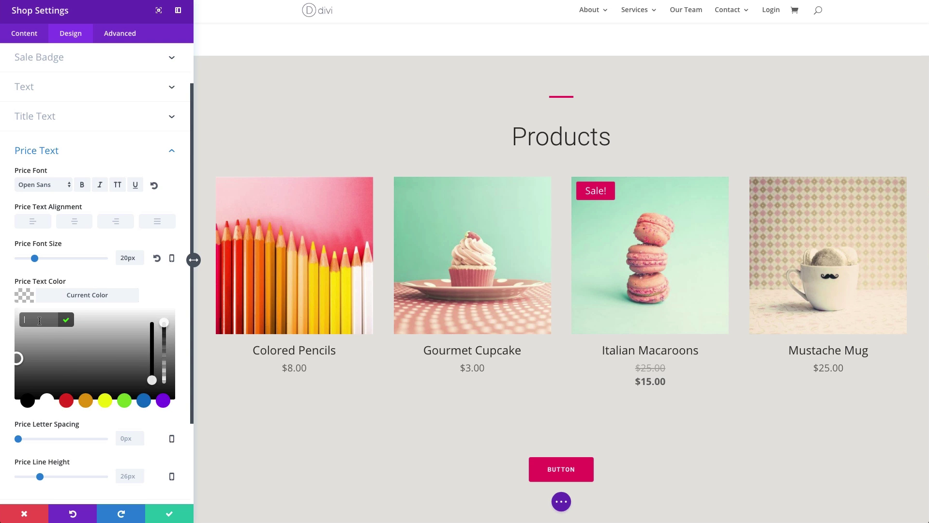
{"action": "left_click", "coordinate": [39, 321]}
{"action": "type", "text": "#ea1f63"}
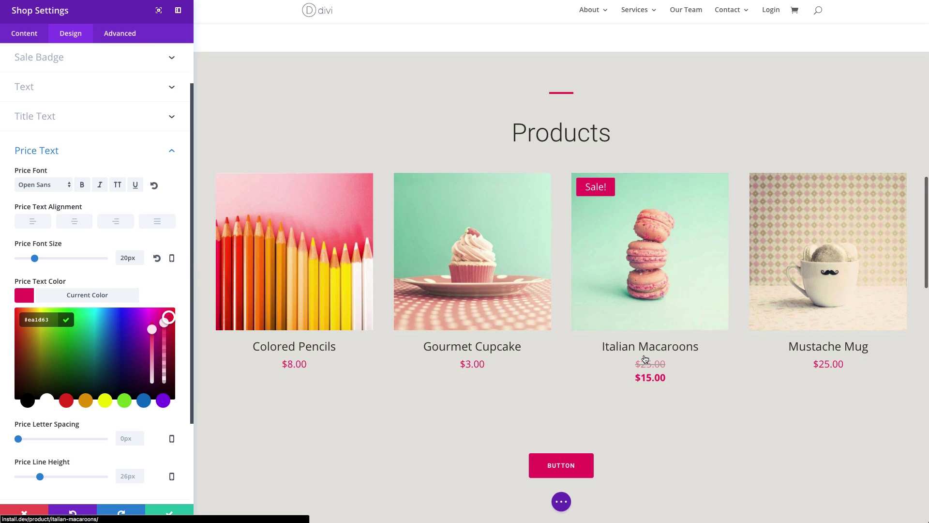
- Examine the Shop module's width setting and its custom margin and padding options
{"action": "scroll", "coordinate": [589, 336], "scroll_direction": "down", "scroll_amount": 2}
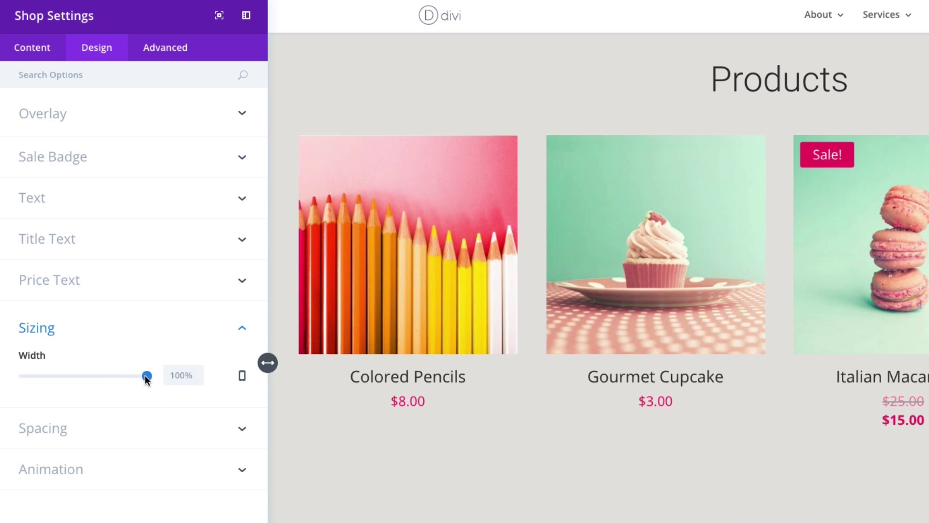
{"action": "mouse_move", "coordinate": [145, 376]}
{"action": "left_mouse_down"}
{"action": "mouse_move", "coordinate": [119, 375]}
{"action": "mouse_move", "coordinate": [153, 377]}
{"action": "left_mouse_up"}
{"action": "left_click", "coordinate": [122, 425]}
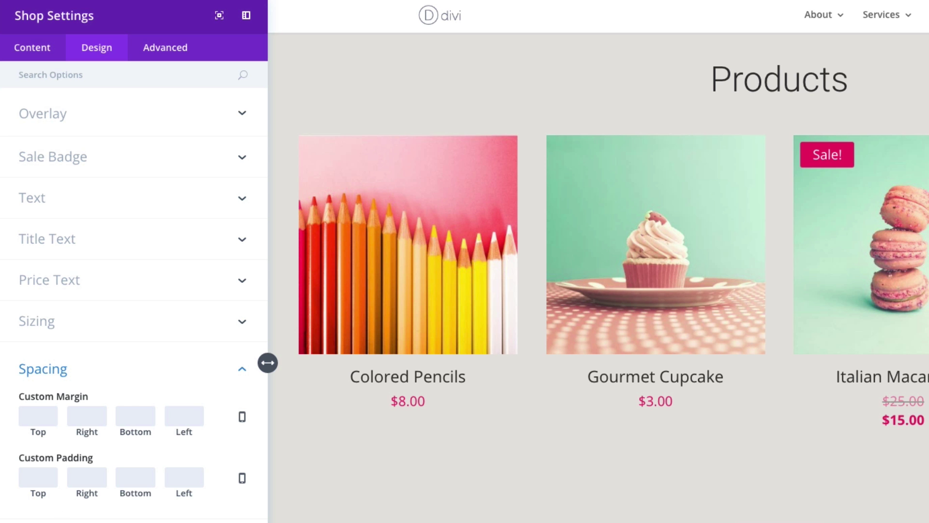
- Try the Slide, Bounce, Fold and Flip animation styles on the Shop module and return the style to None
{"action": "left_click", "coordinate": [49, 520]}
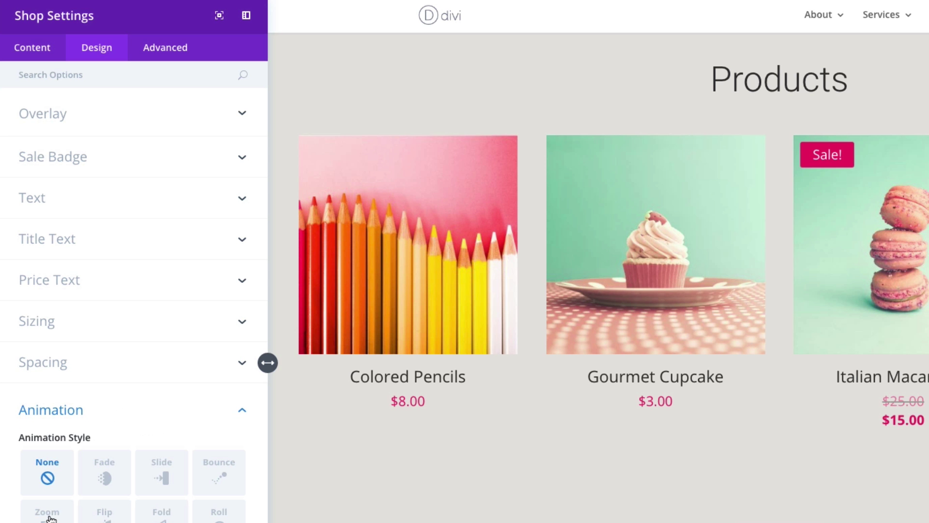
{"action": "left_click", "coordinate": [165, 485]}
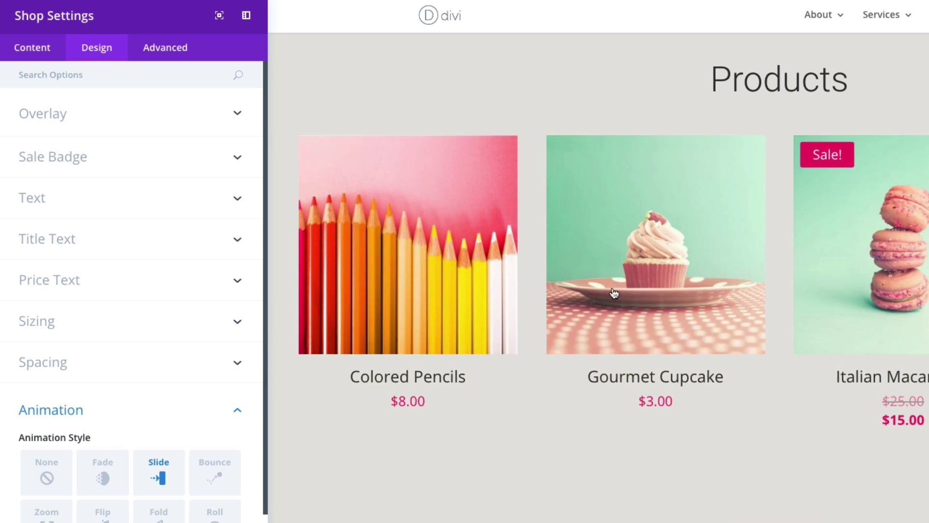
{"action": "left_click", "coordinate": [212, 480]}
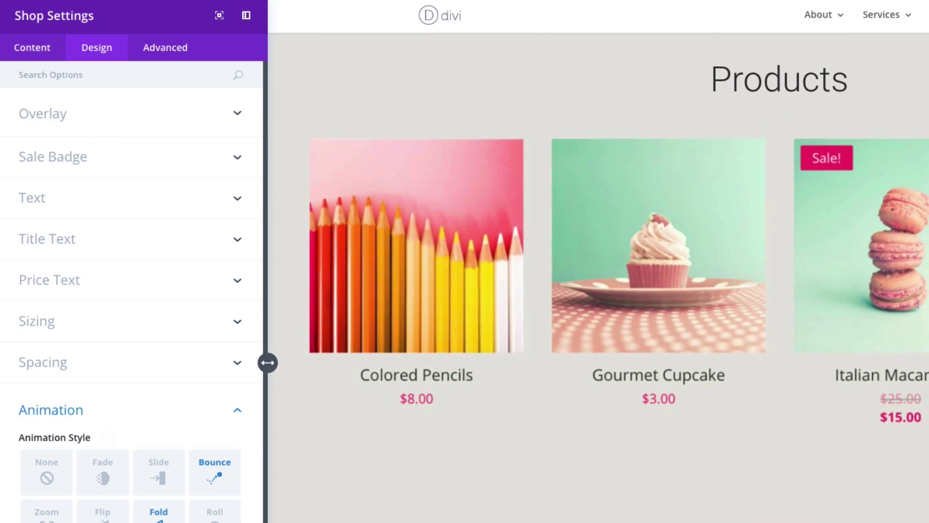
{"action": "left_click", "coordinate": [159, 514]}
{"action": "left_click", "coordinate": [103, 514]}
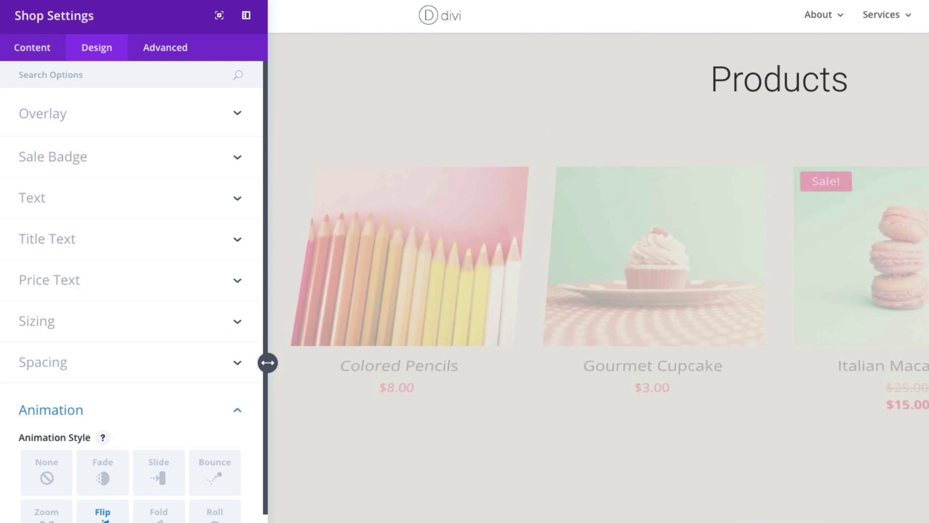
{"action": "left_click", "coordinate": [46, 477]}
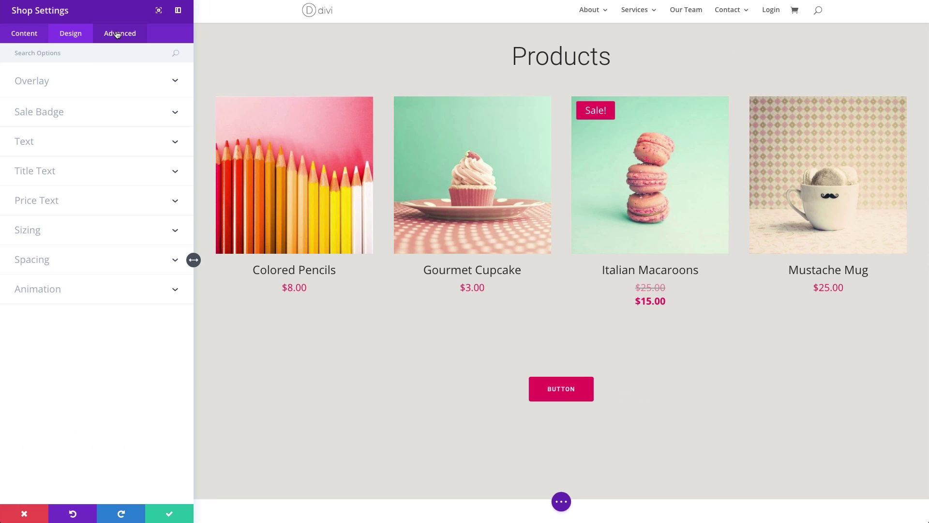
- Examine the Shop module's advanced settings for CSS ID and classes, custom CSS and device visibility
{"action": "left_click", "coordinate": [117, 35]}
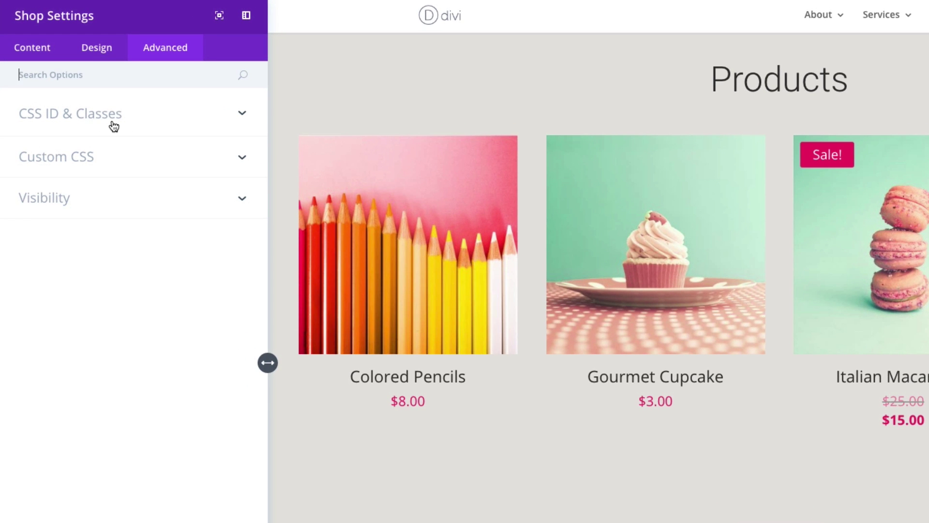
{"action": "left_click", "coordinate": [113, 127]}
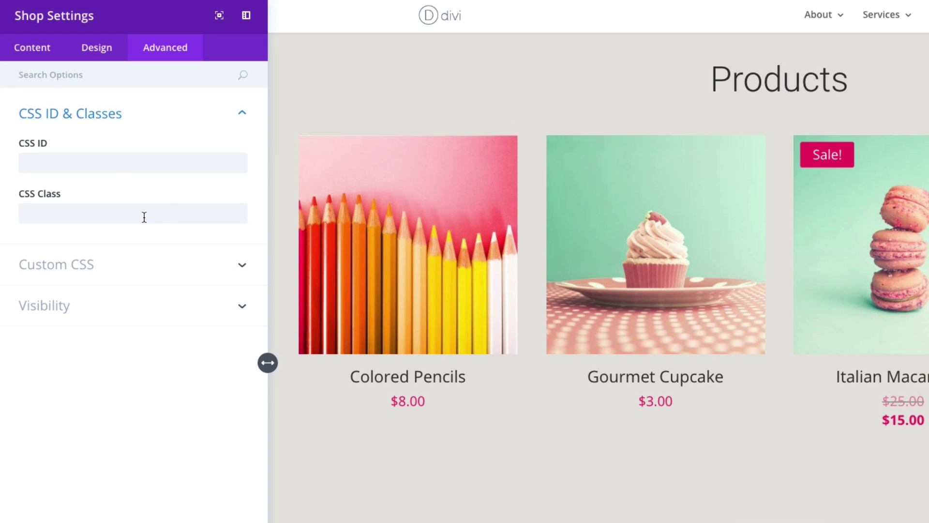
{"action": "left_click", "coordinate": [139, 272]}
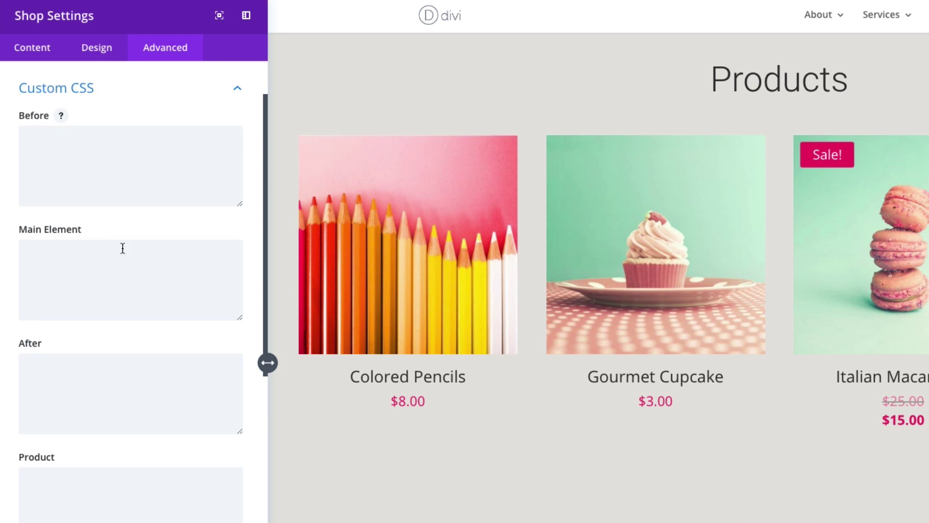
{"action": "scroll", "coordinate": [171, 290], "scroll_direction": "up", "scroll_amount": 1}
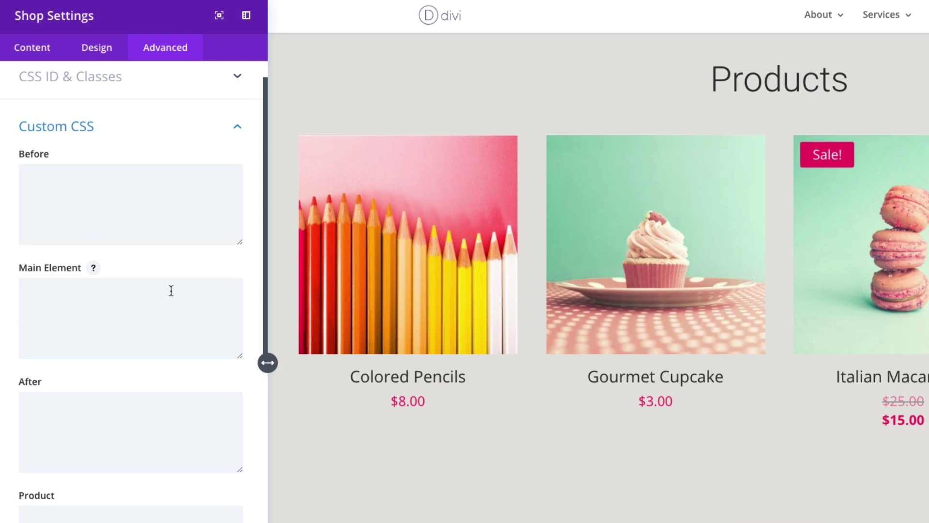
{"action": "scroll", "coordinate": [171, 291], "scroll_direction": "down", "scroll_amount": 1}
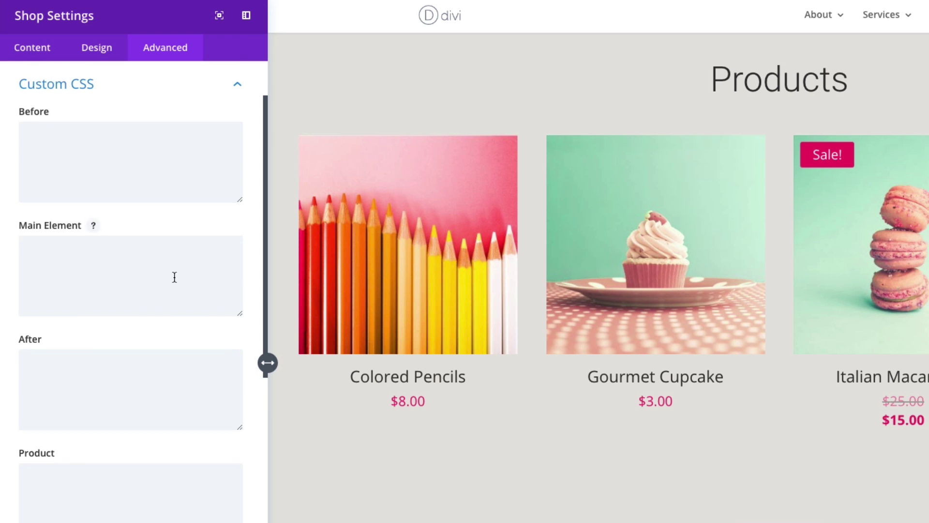
{"action": "scroll", "coordinate": [174, 277], "scroll_direction": "up", "scroll_amount": 1}
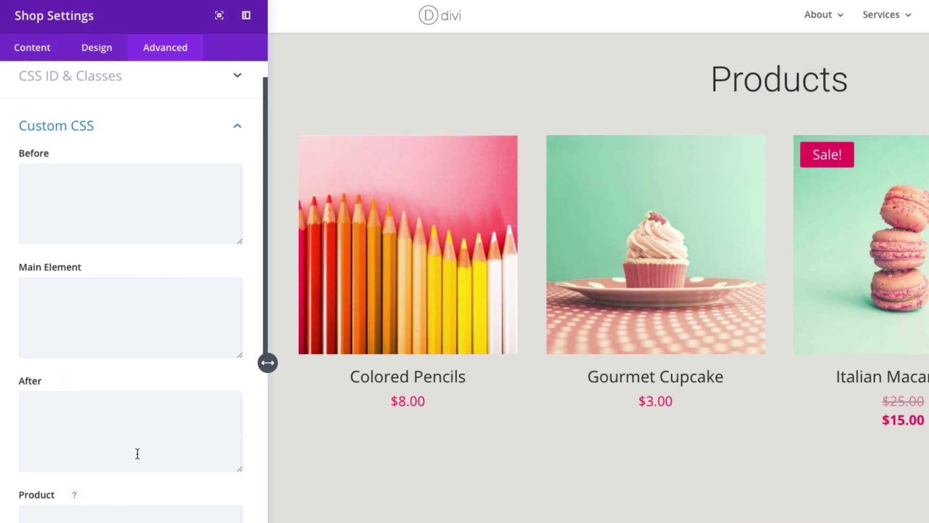
{"action": "scroll", "coordinate": [137, 453], "scroll_direction": "down", "scroll_amount": 12}
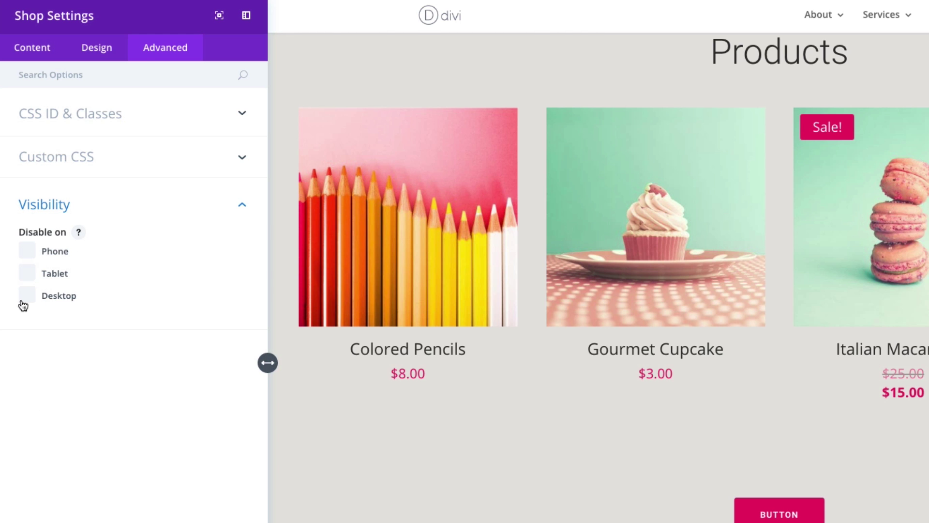
{"action": "scroll", "coordinate": [229, 272], "scroll_direction": "up", "scroll_amount": 1}
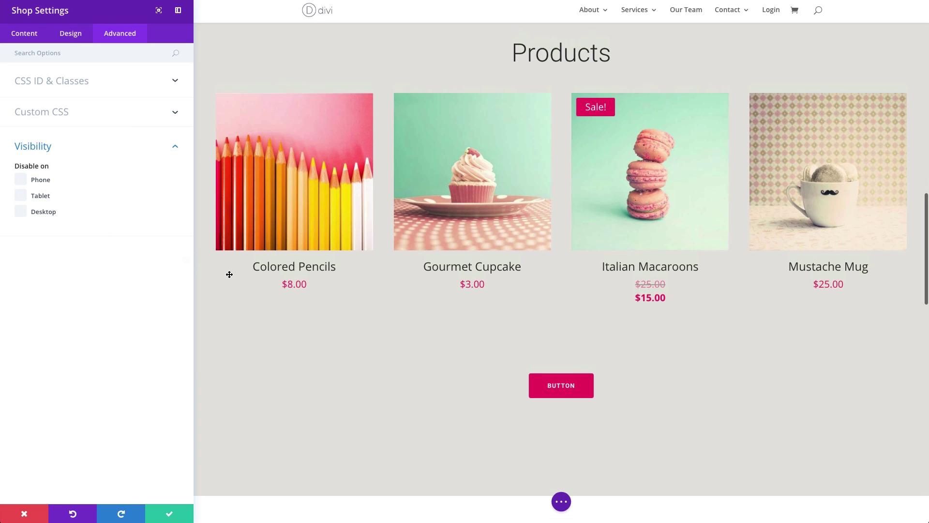
{"action": "left_click", "coordinate": [93, 145]}
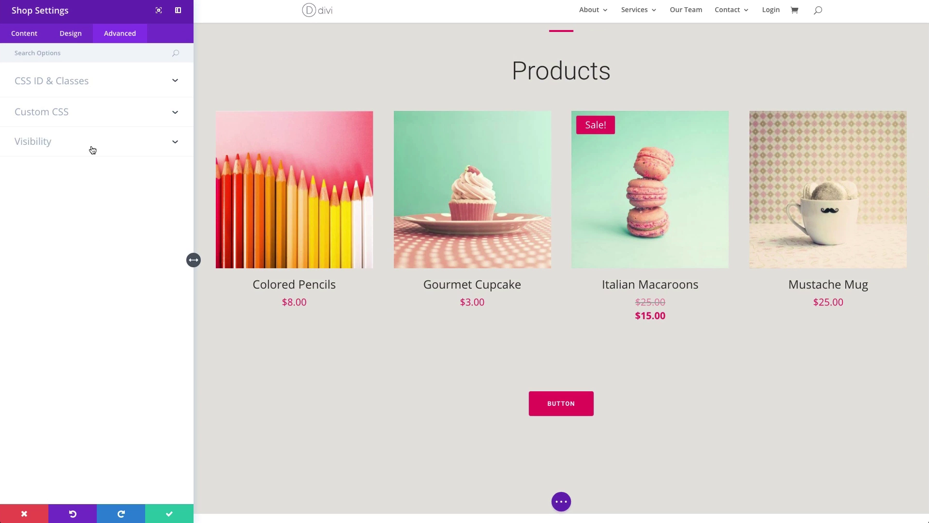